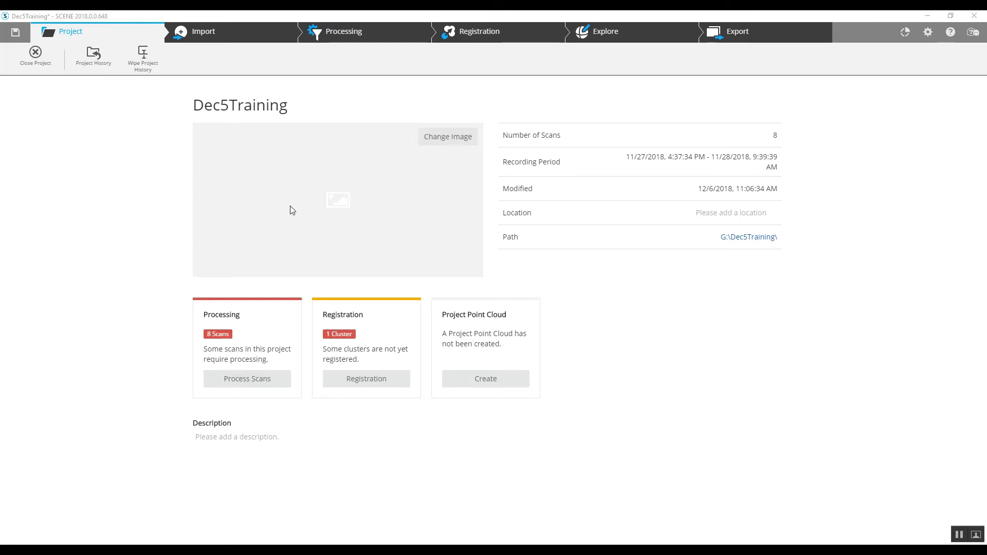
Start Process Scans to list the eight Not Yet Processed scans
click(245, 383)
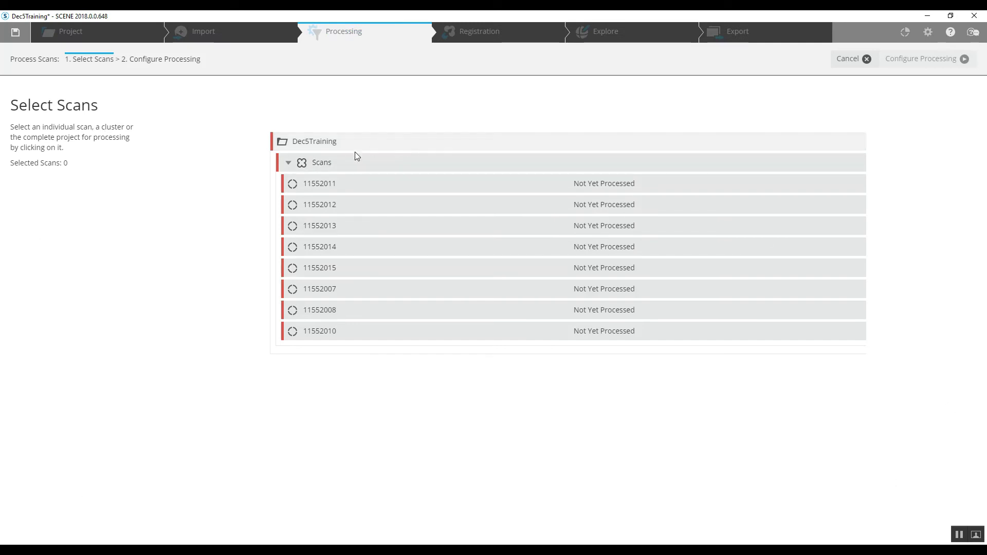
Select all eight Dec5Training scans and continue to the Configure Processing page
click(330, 142)
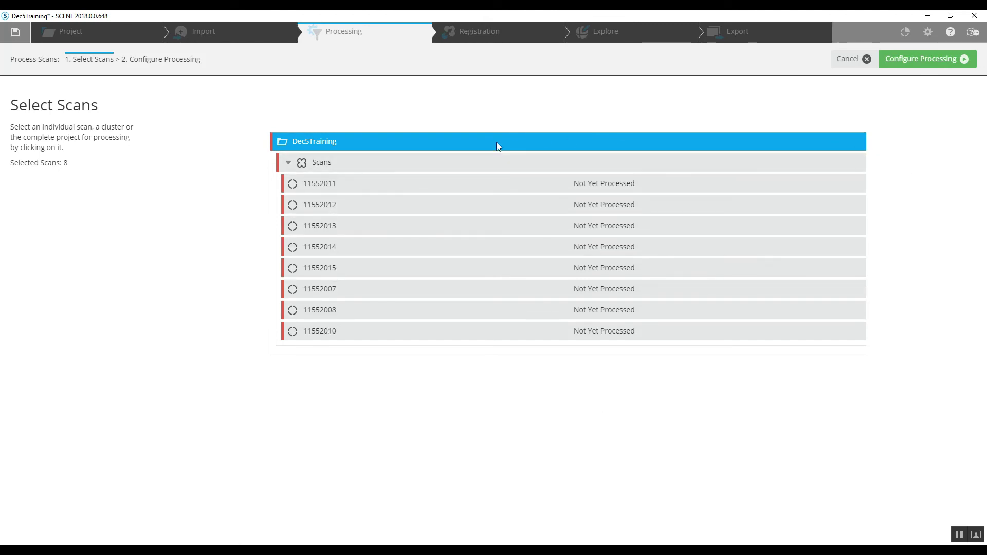
click(919, 60)
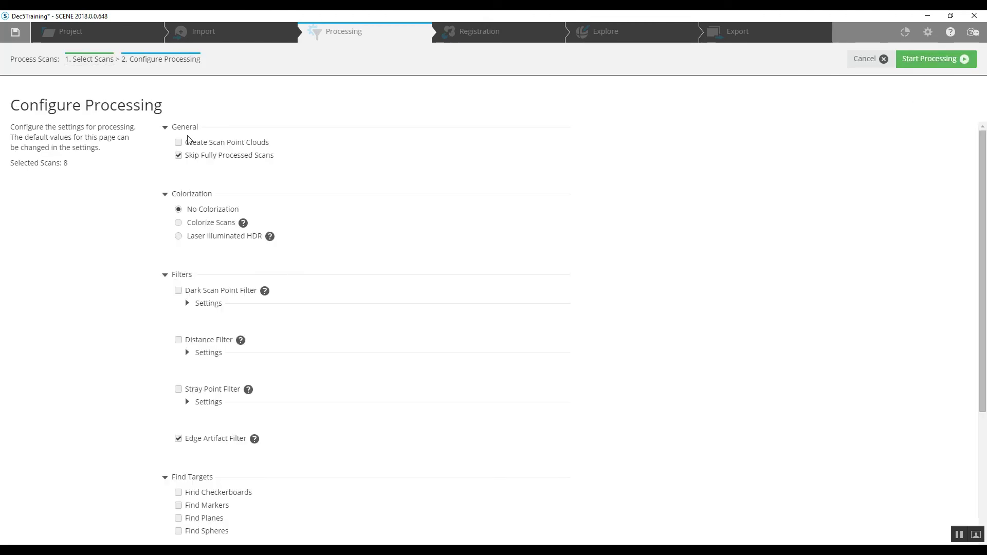
scroll(403, 288, down, 4)
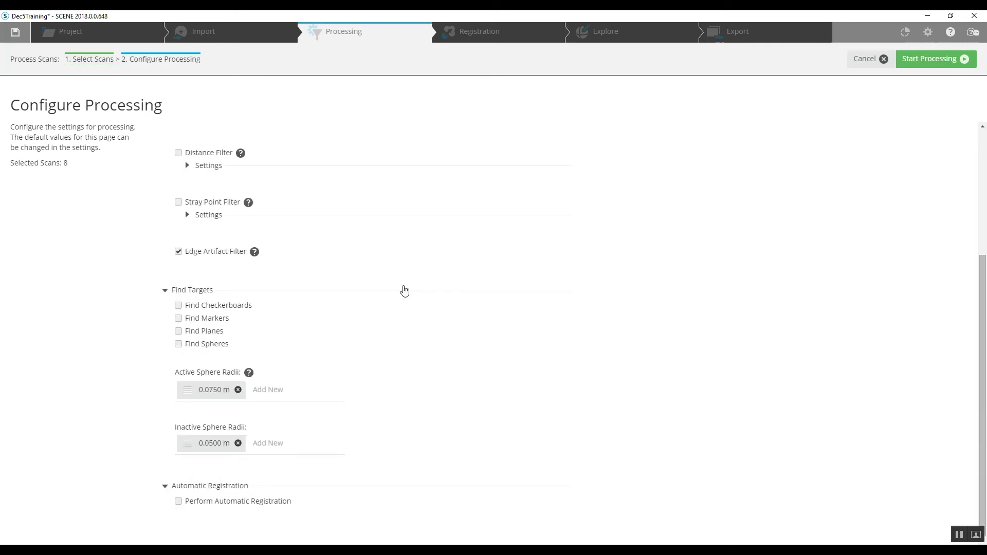
scroll(404, 289, up, 4)
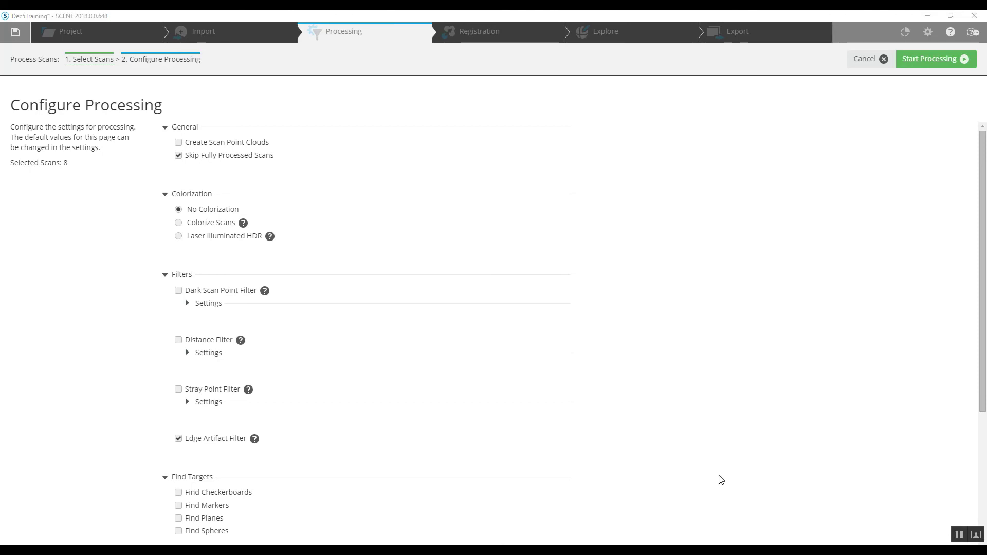
scroll(712, 291, down, 3)
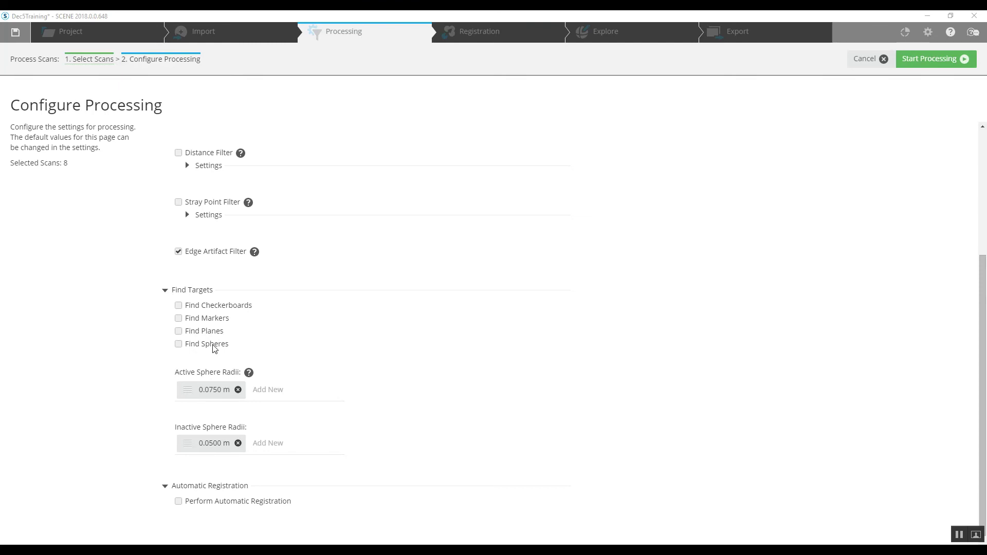
Enable Find Checkerboards and Target Based automatic registration, then process all 8 scans
click(179, 306)
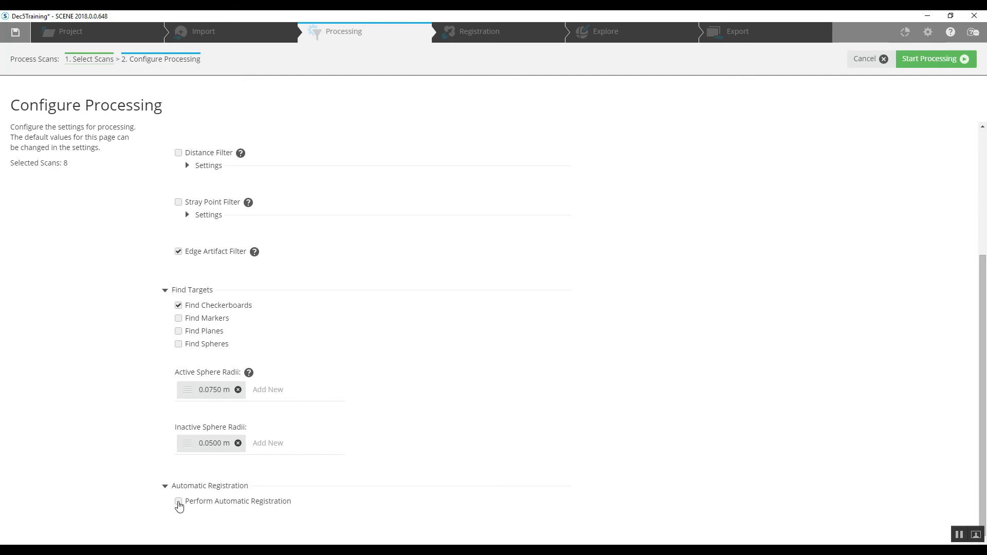
click(179, 501)
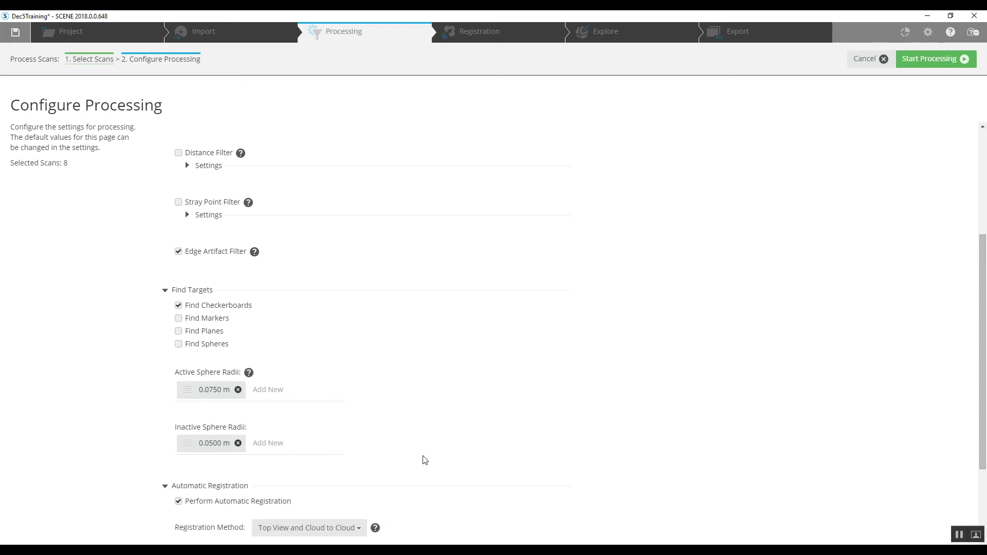
scroll(436, 451, down, 2)
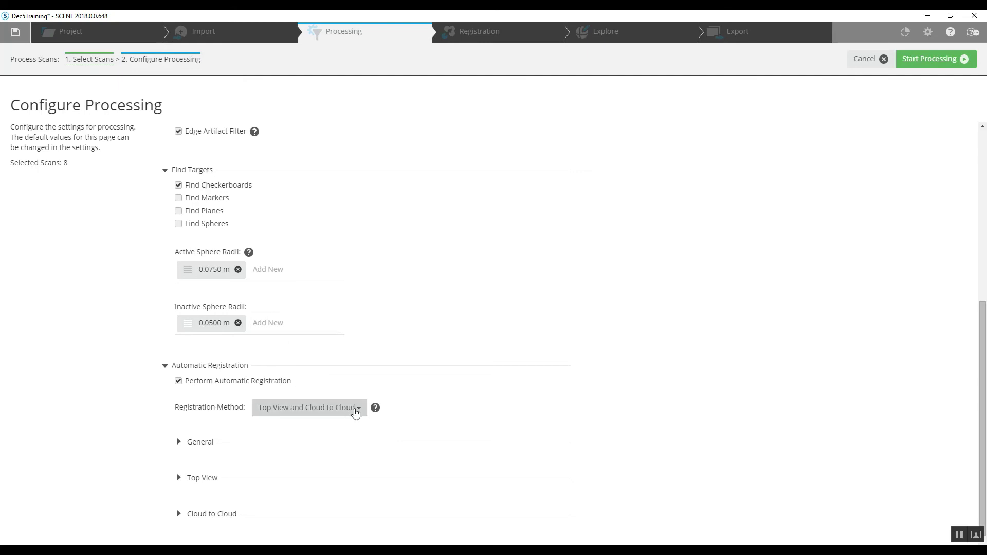
click(358, 409)
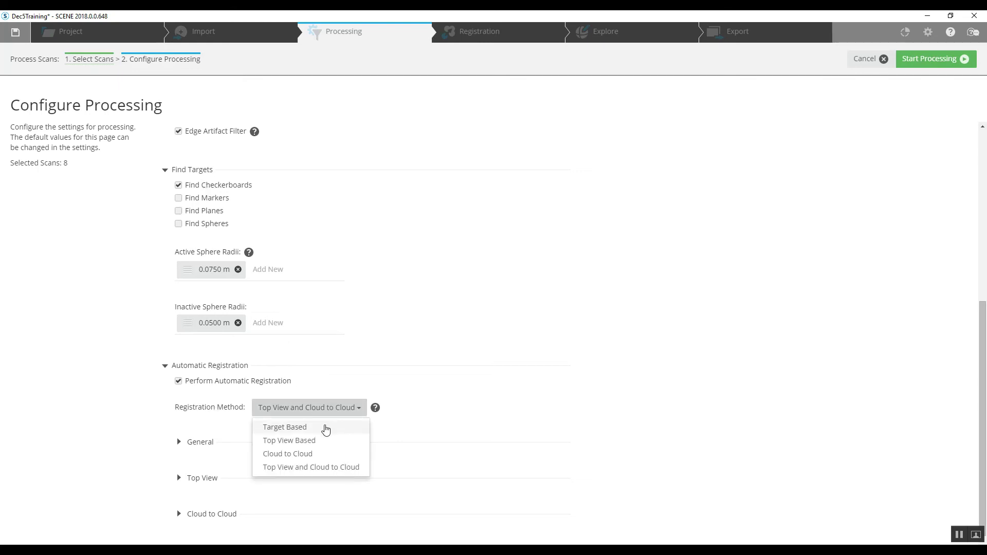
click(325, 429)
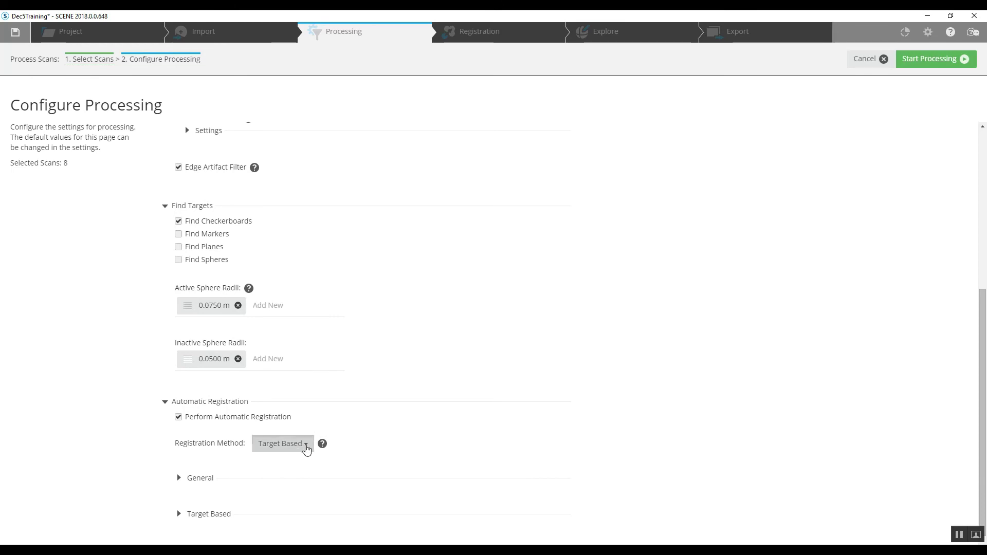
click(306, 449)
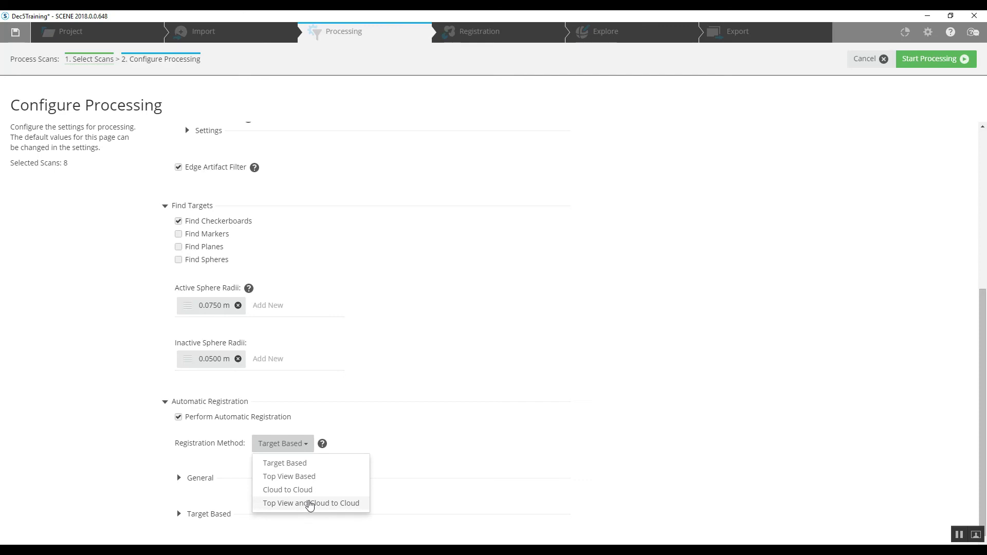
click(304, 464)
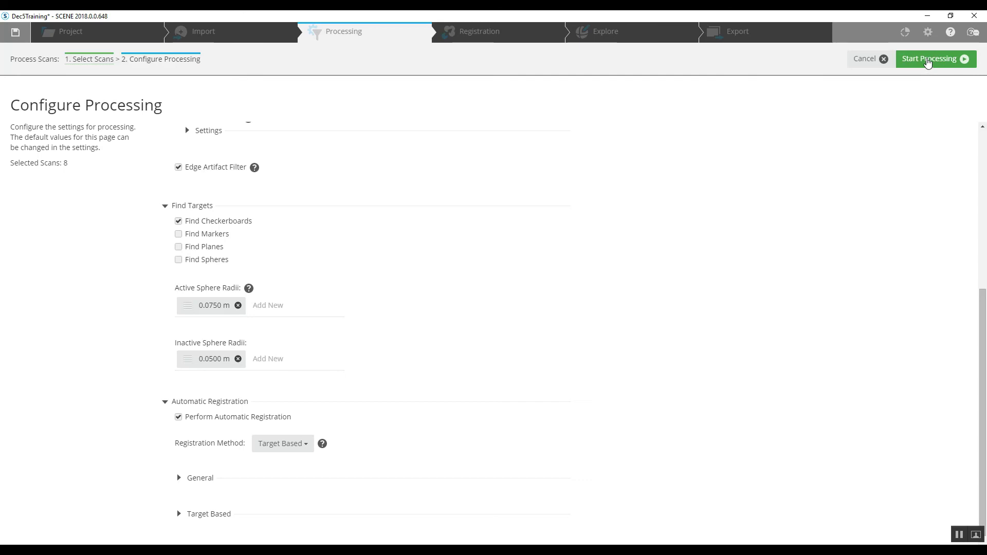
click(928, 61)
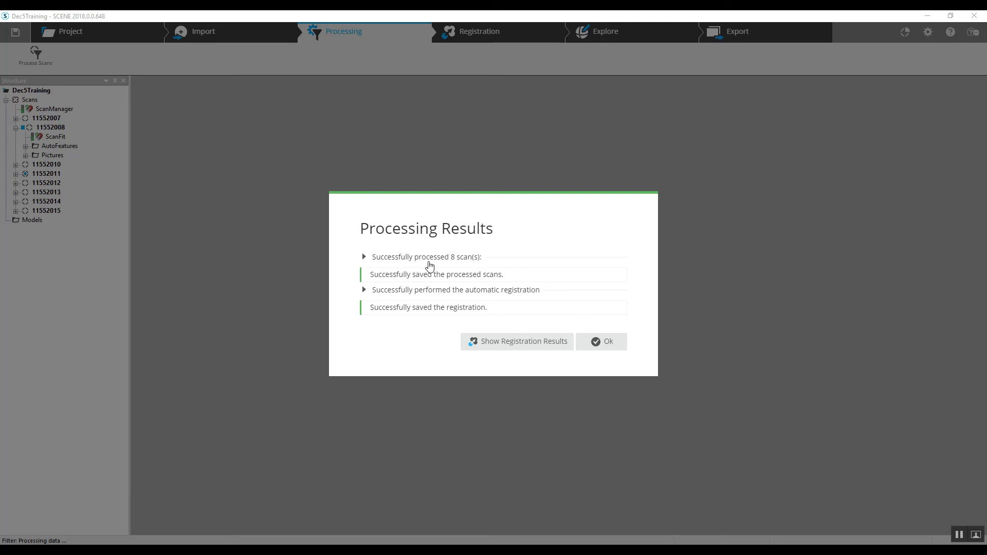
Review ScanManager scan results and target tensions (1.81 mm average, 8.16 mm maximum)
click(609, 342)
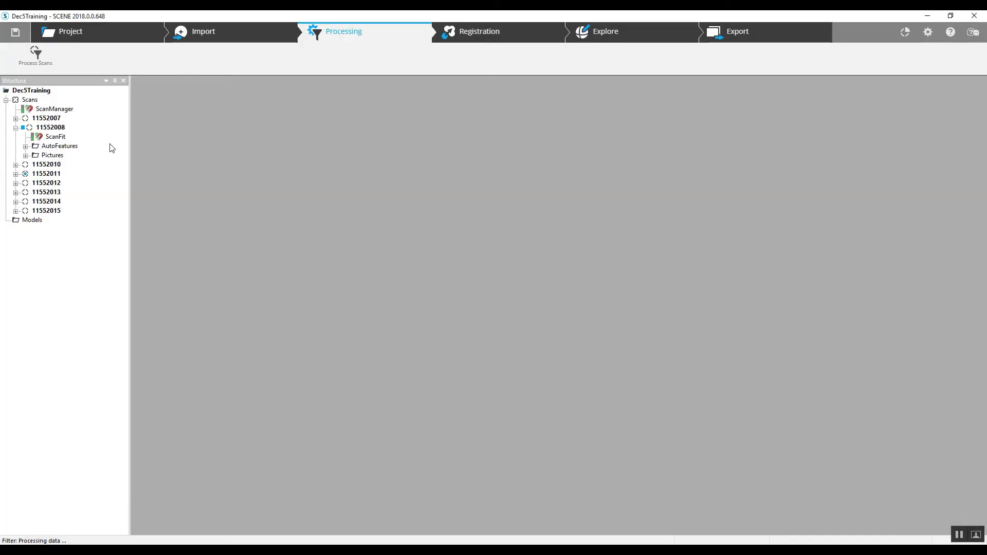
click(5, 106)
click(6, 100)
click(6, 100)
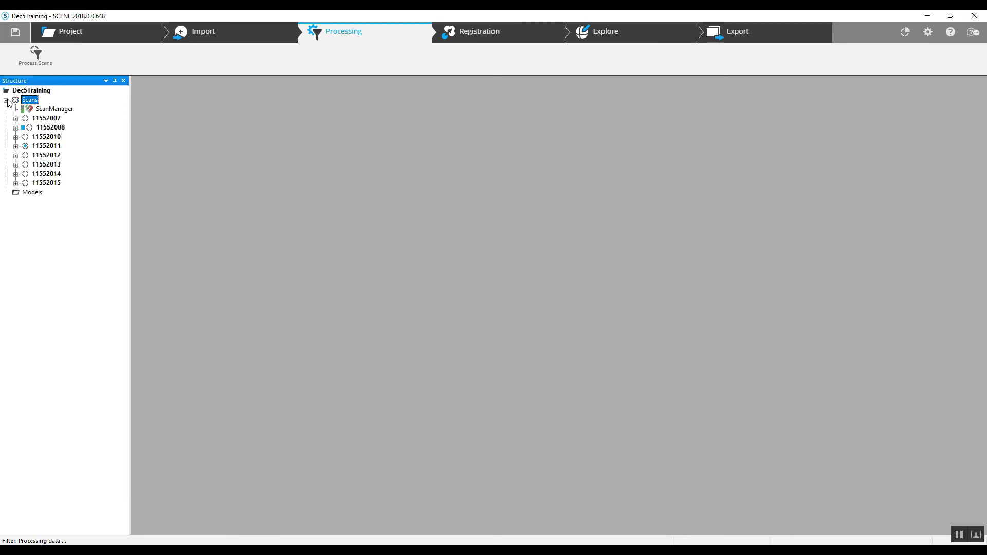
double_click(52, 109)
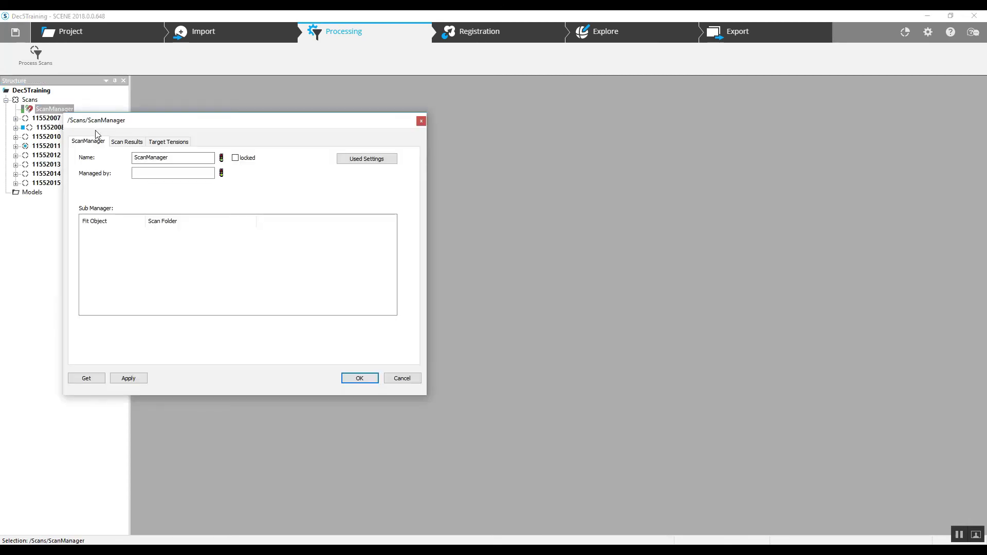
click(129, 142)
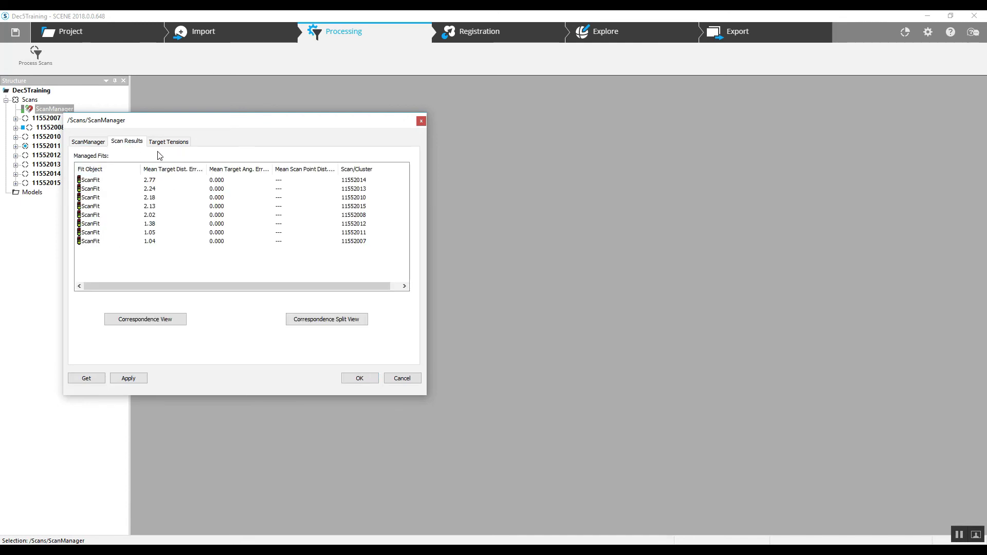
click(171, 140)
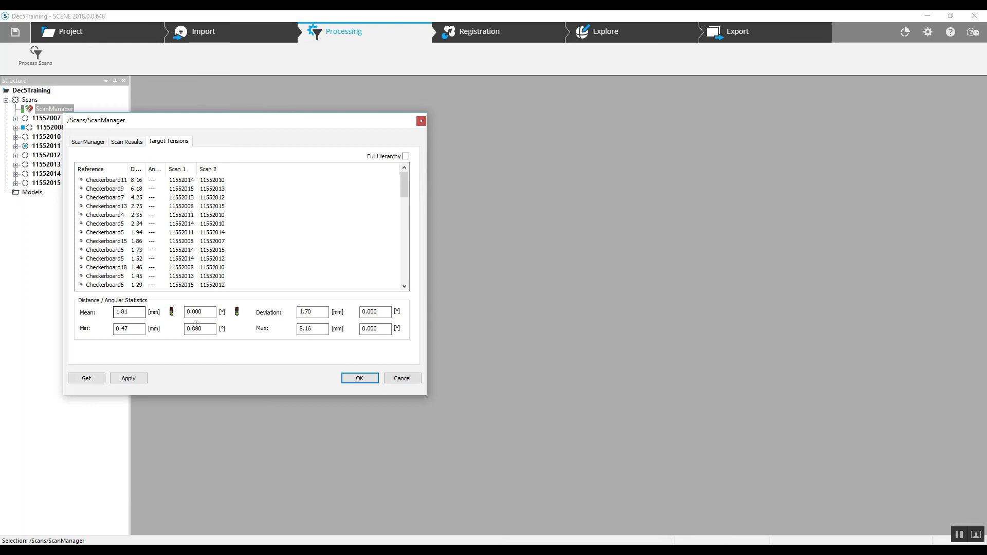
click(420, 122)
Lock the ScanManager registration
right_click(64, 114)
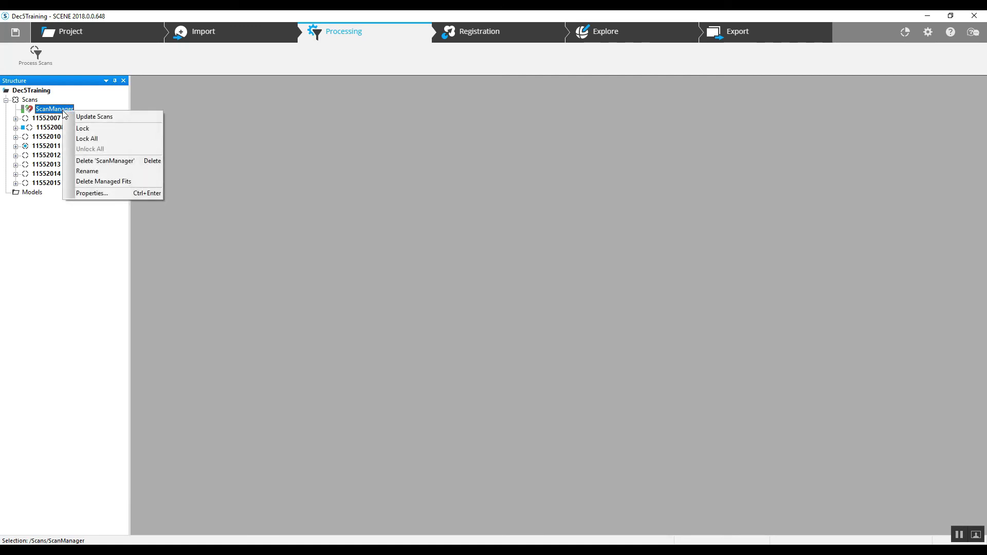
click(72, 128)
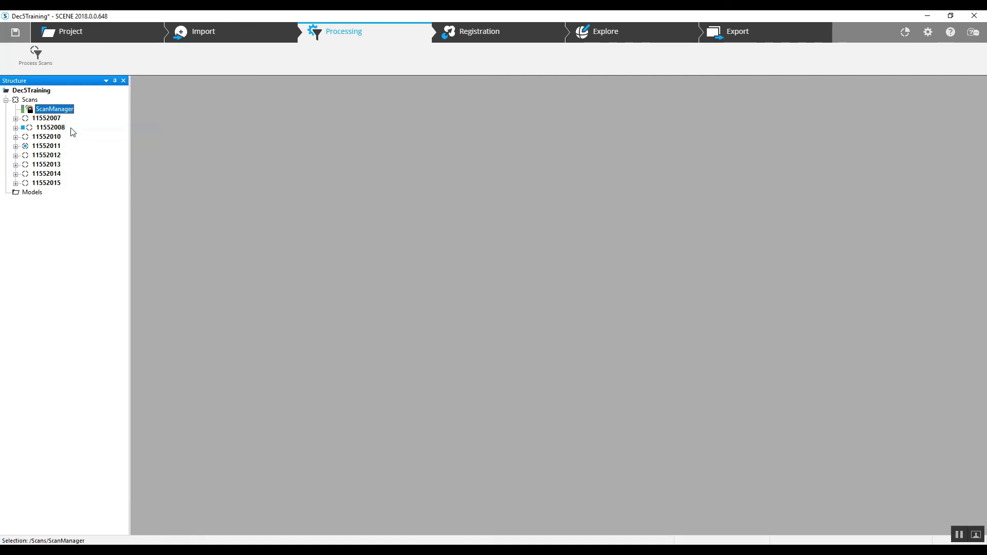
click(6, 100)
click(6, 101)
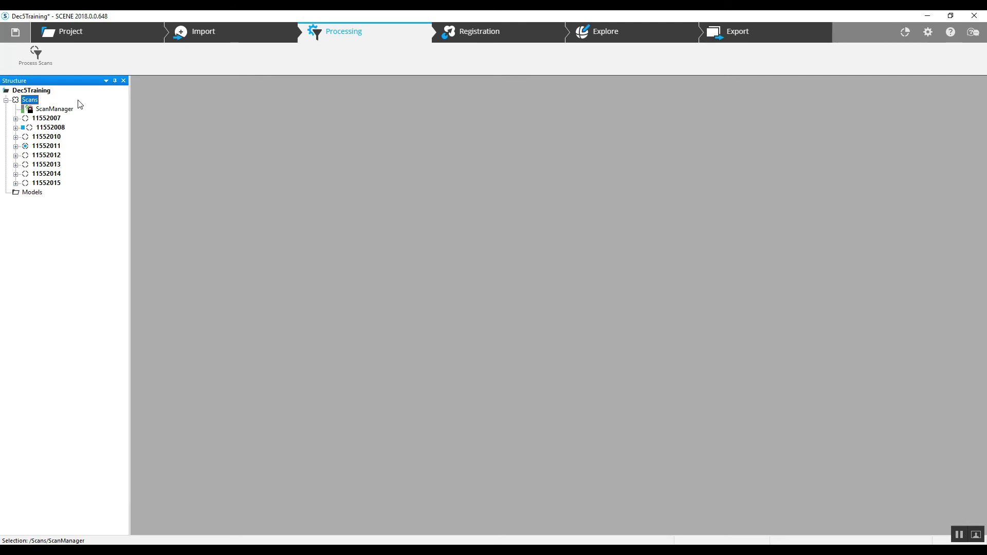
Open a Correspondence View of all scans and load their point clouds into it
right_click(29, 103)
mouse_move(50, 107)
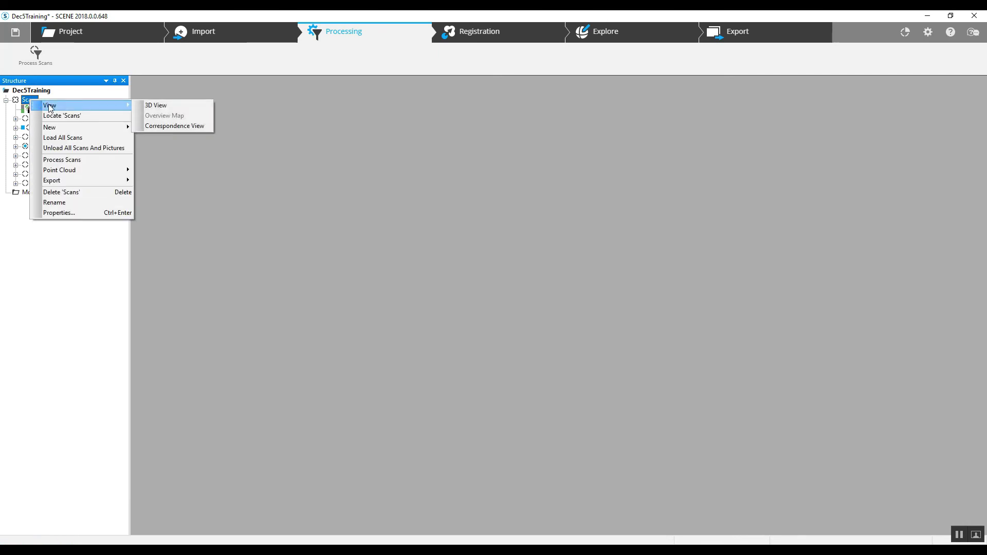
click(174, 128)
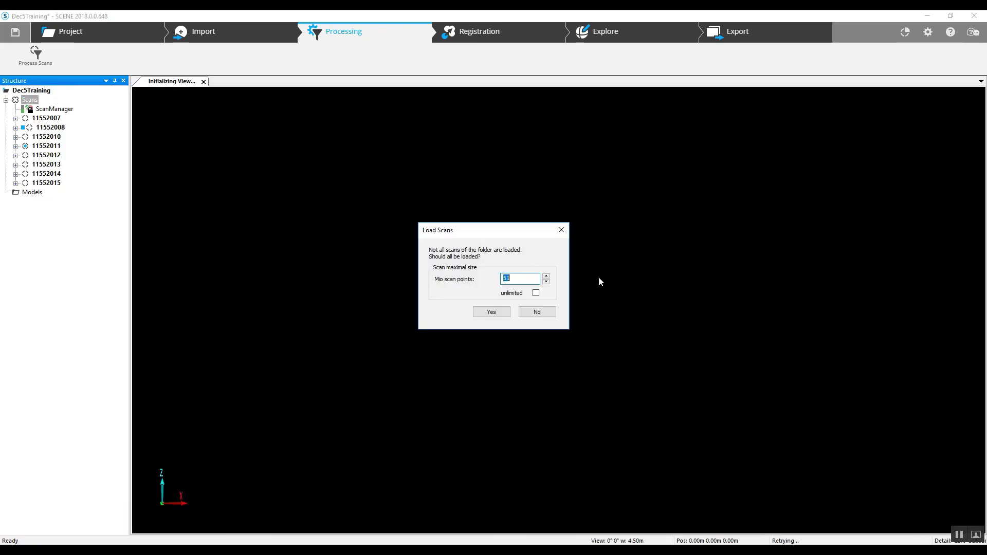
click(491, 312)
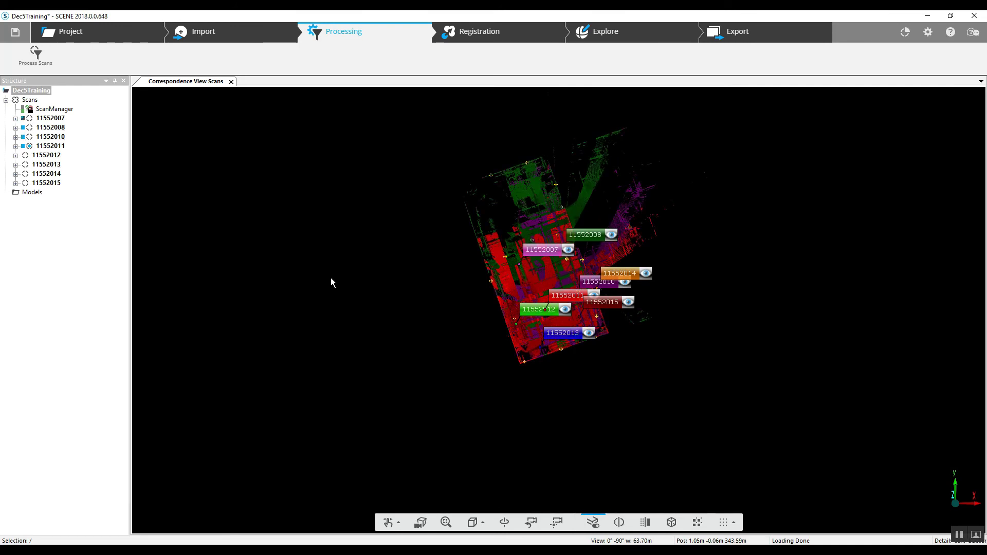
scroll(565, 303, down, 2)
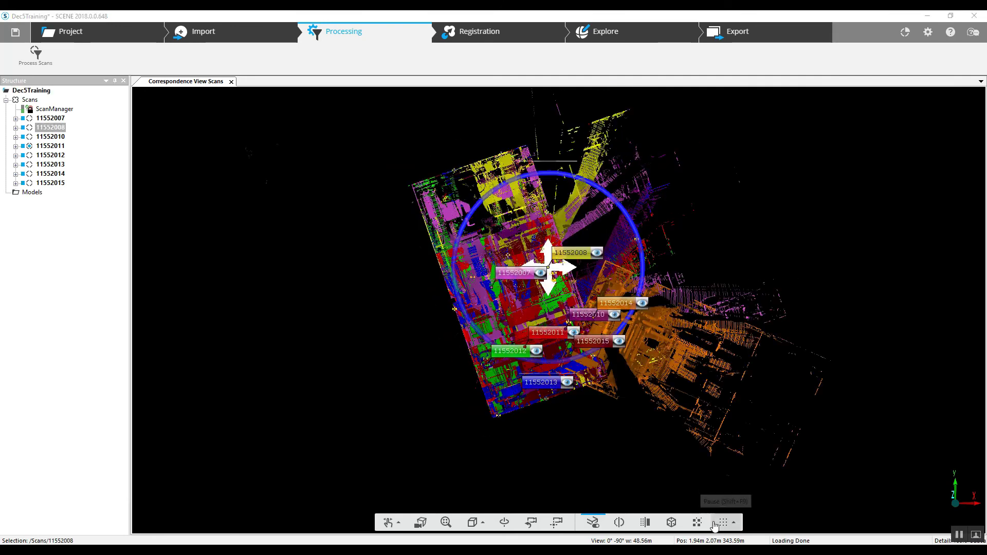
scroll(722, 347, up, 1)
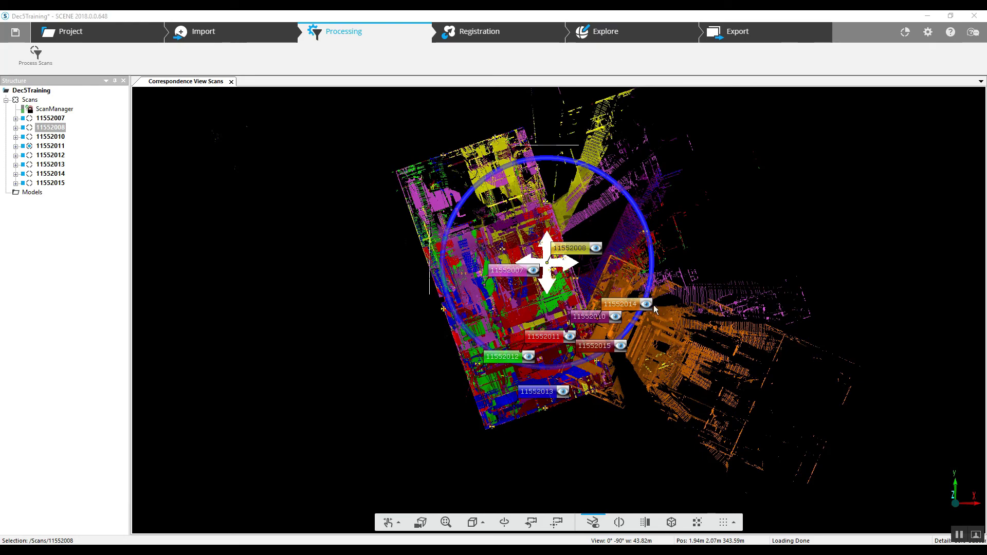
Rotate and shift scan 11552014 into alignment with the other scans
click(652, 346)
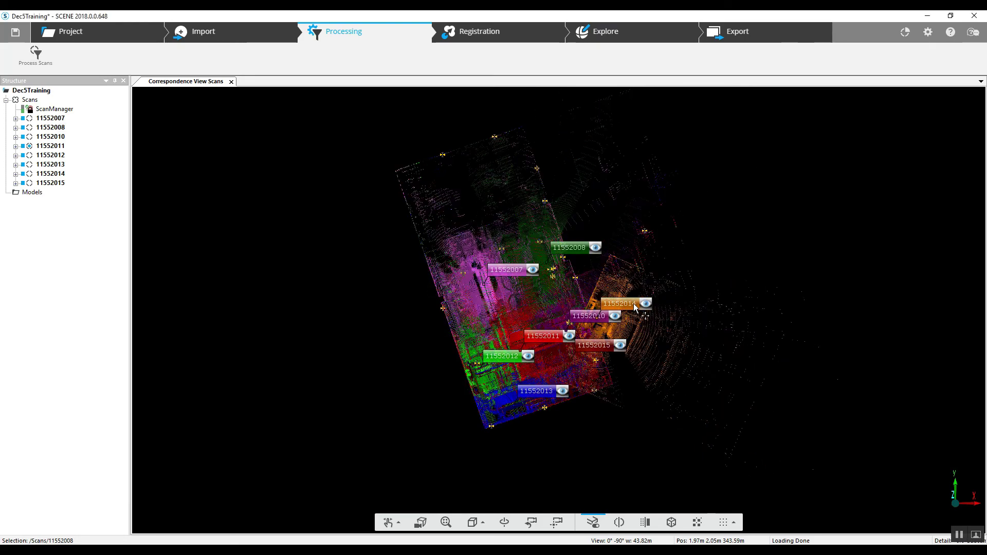
click(618, 298)
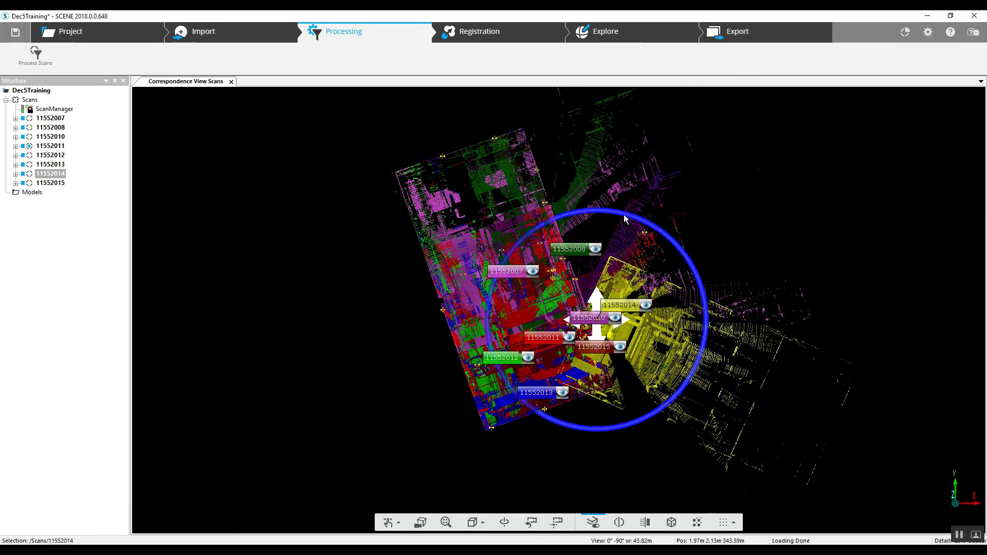
drag(623, 213, 420, 384)
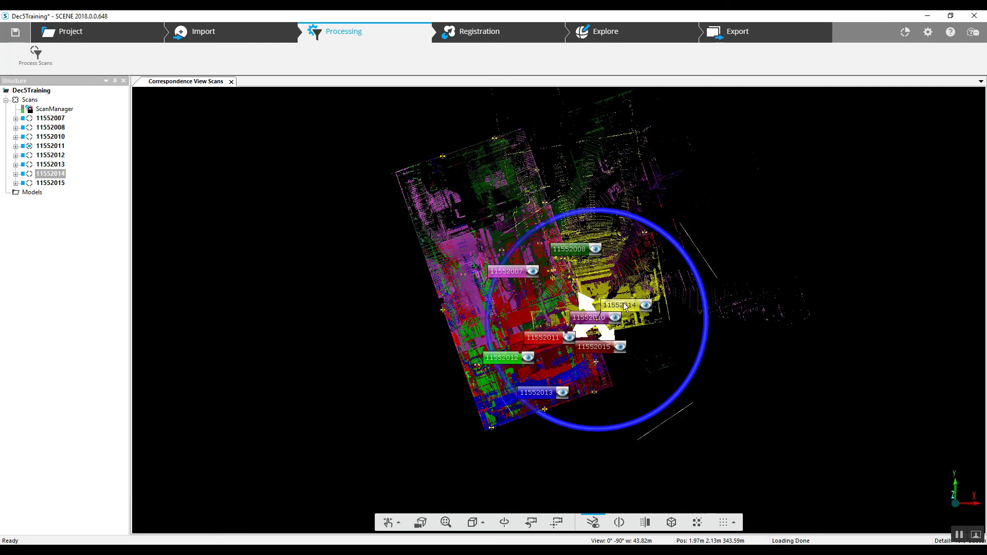
drag(636, 334, 747, 336)
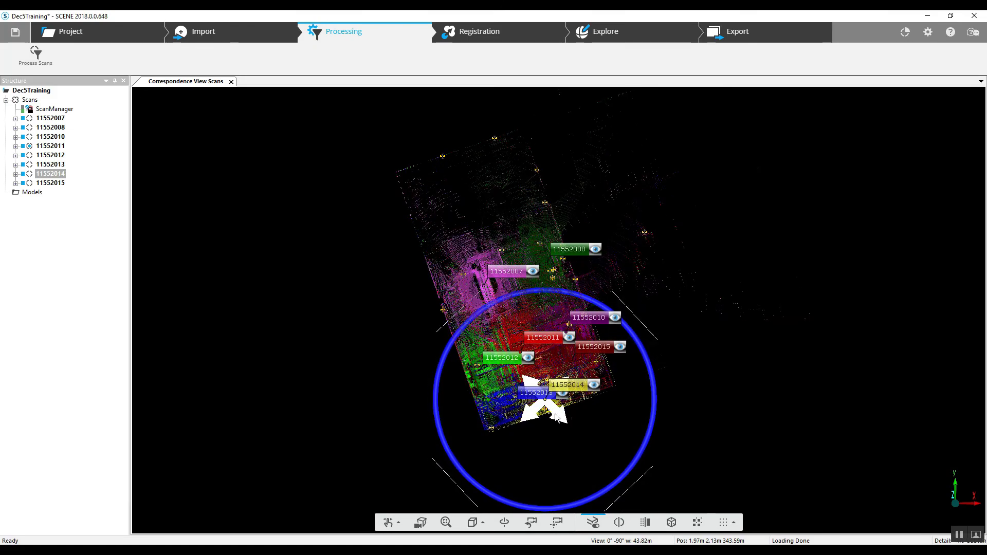
drag(558, 417, 555, 415)
click(721, 385)
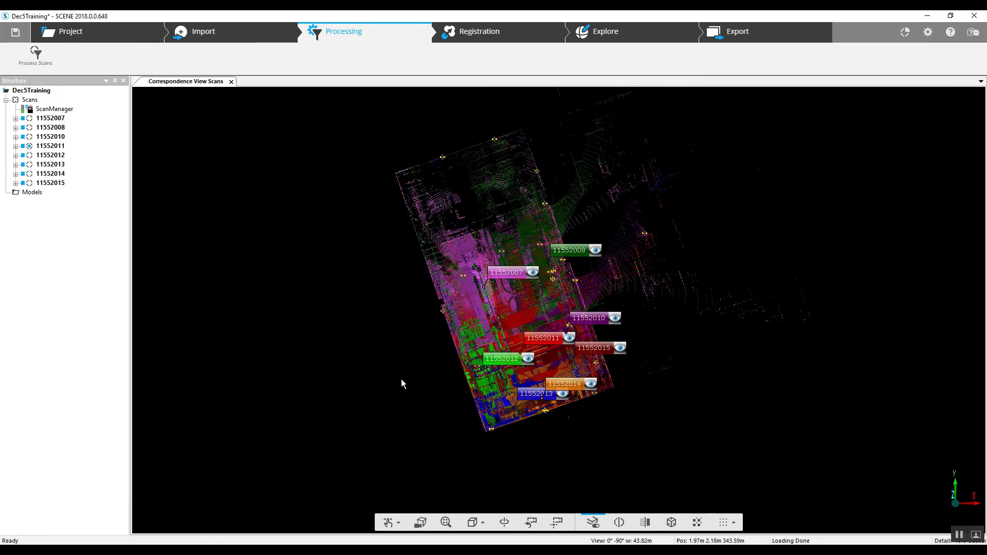
Close the Correspondence View
scroll(401, 378, up, 5)
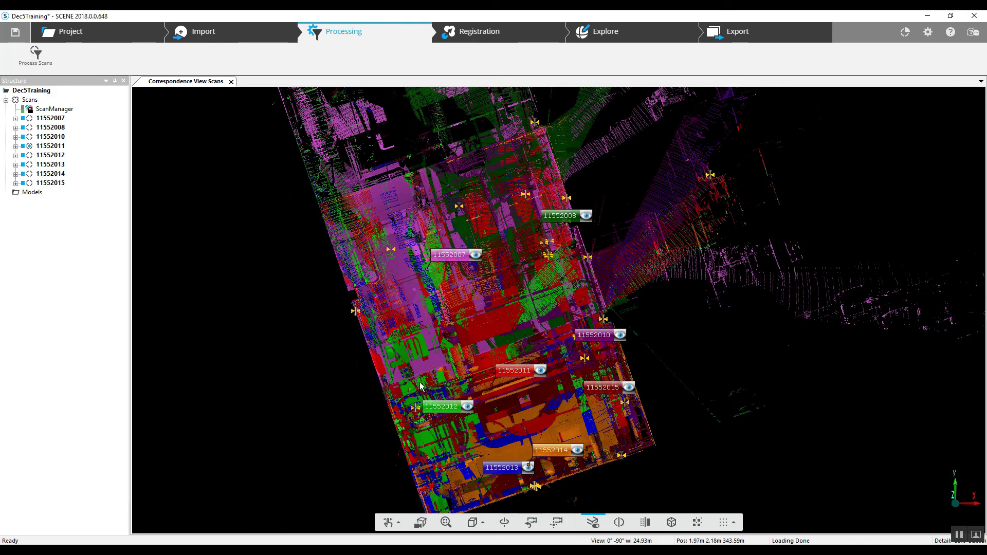
scroll(421, 382, down, 5)
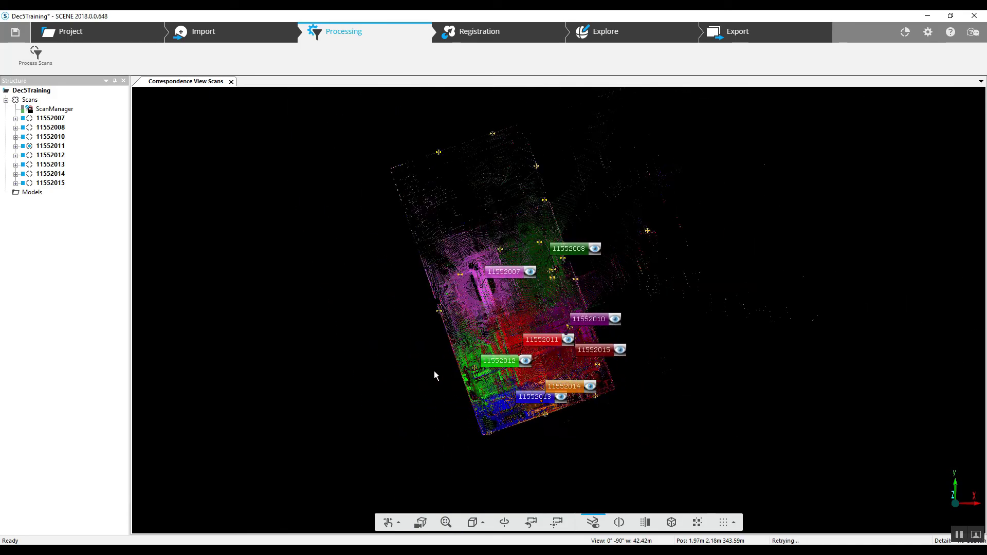
click(231, 81)
Unlock the ScanManager
click(52, 110)
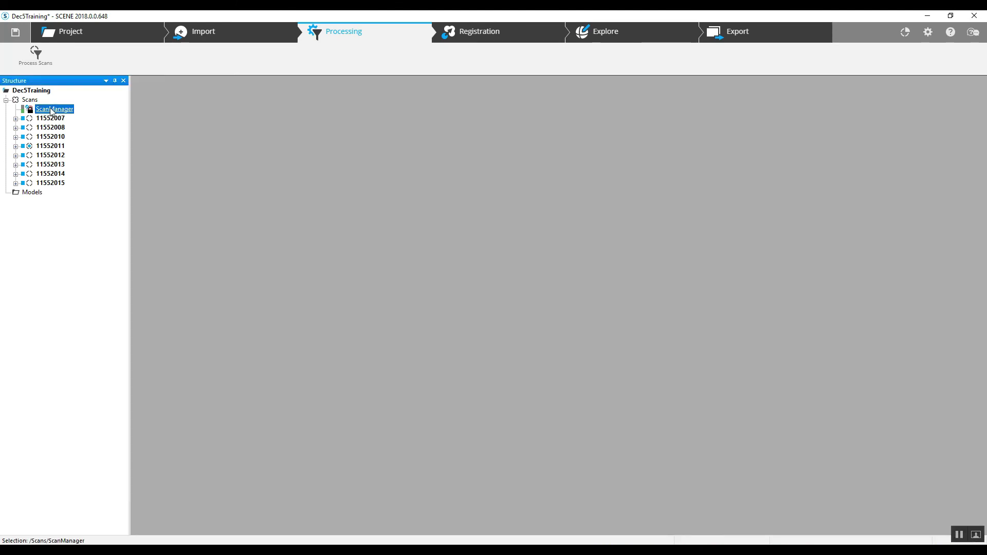
right_click(54, 110)
click(72, 125)
Update scan placement using Cloud to Cloud placement mode
right_click(63, 113)
click(87, 116)
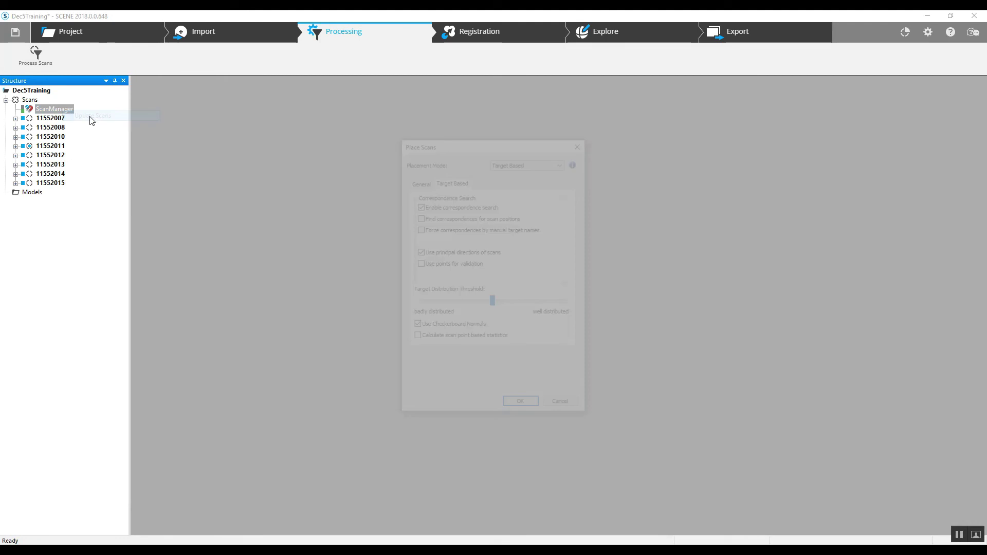
click(555, 163)
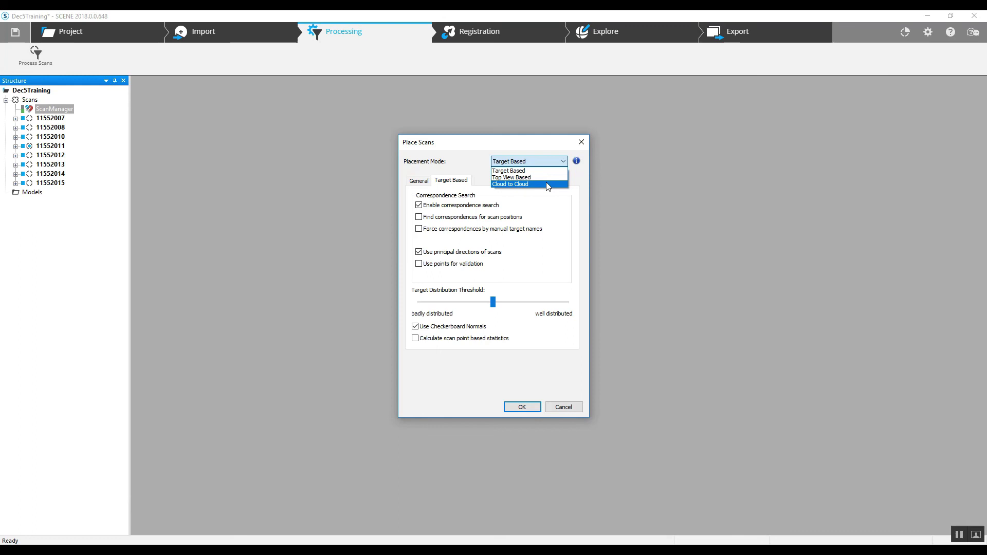
click(548, 184)
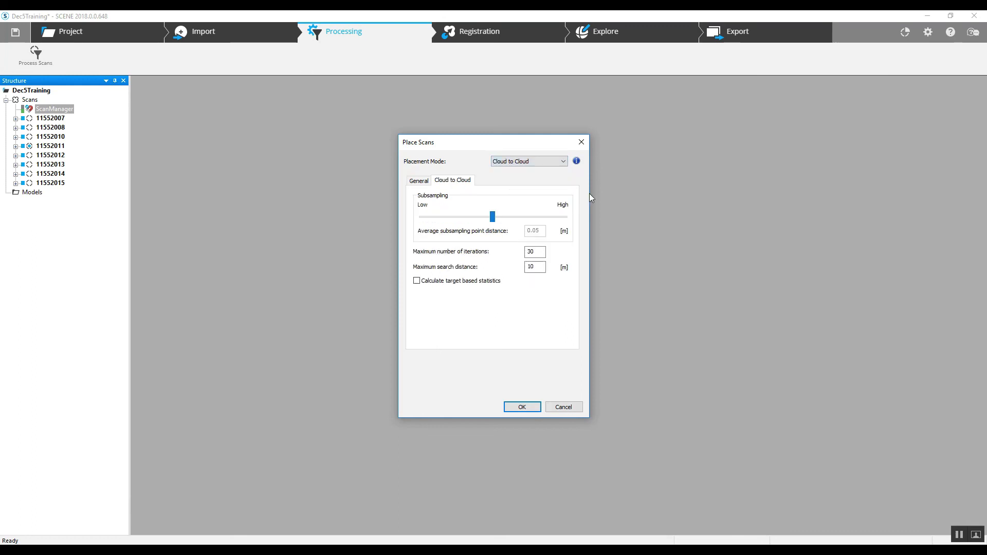
click(524, 410)
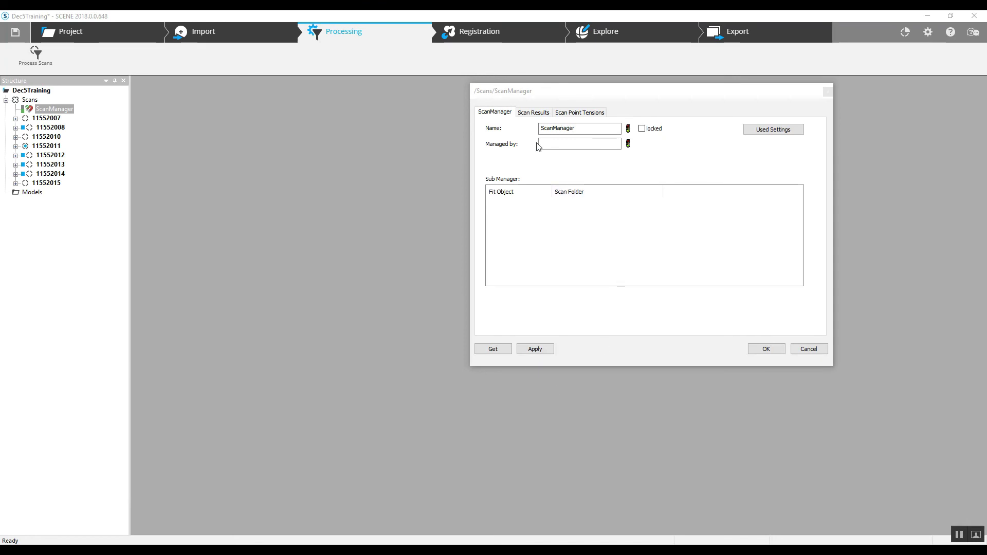
Check scan point tensions (1.1128 mm mean, 78.3% under 4 mm) and scan results, then close ScanManager
click(563, 113)
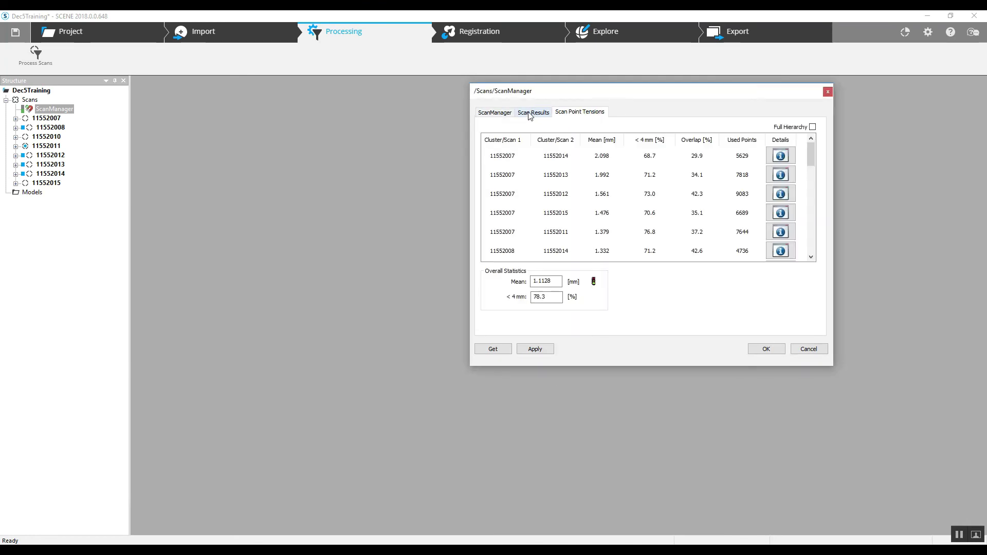
click(530, 114)
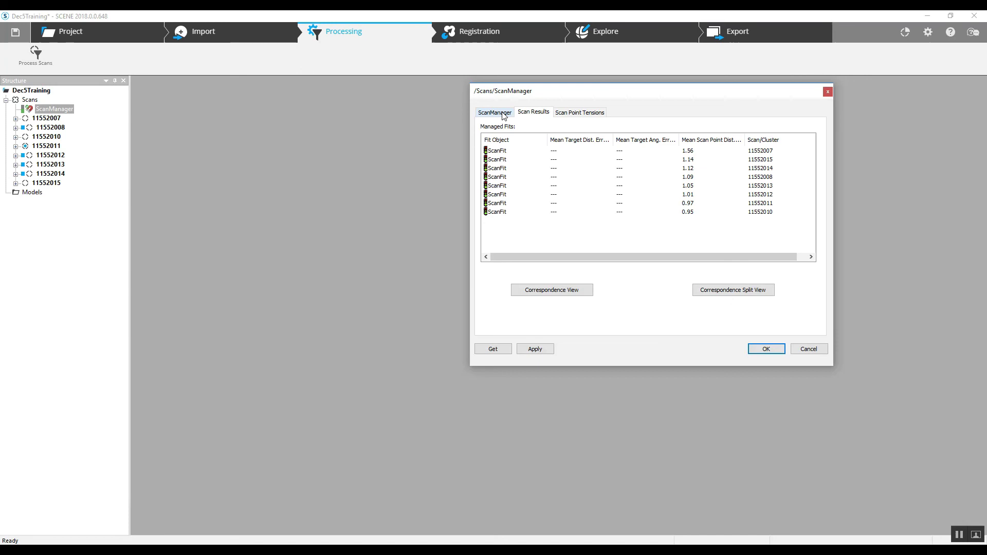
click(504, 114)
click(779, 349)
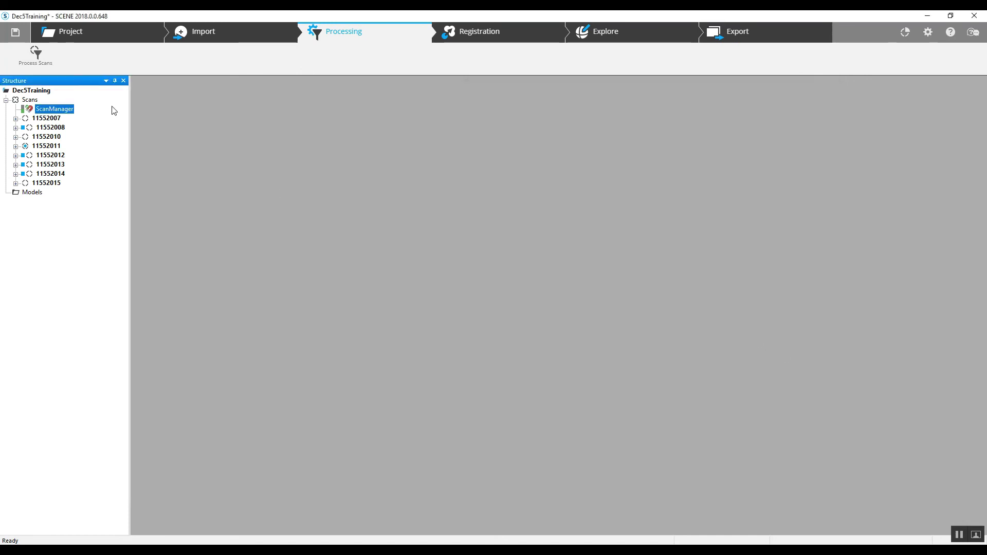
click(29, 101)
Load all scans into a Correspondence View, zoom in, and switch navigation to orbit
right_click(30, 103)
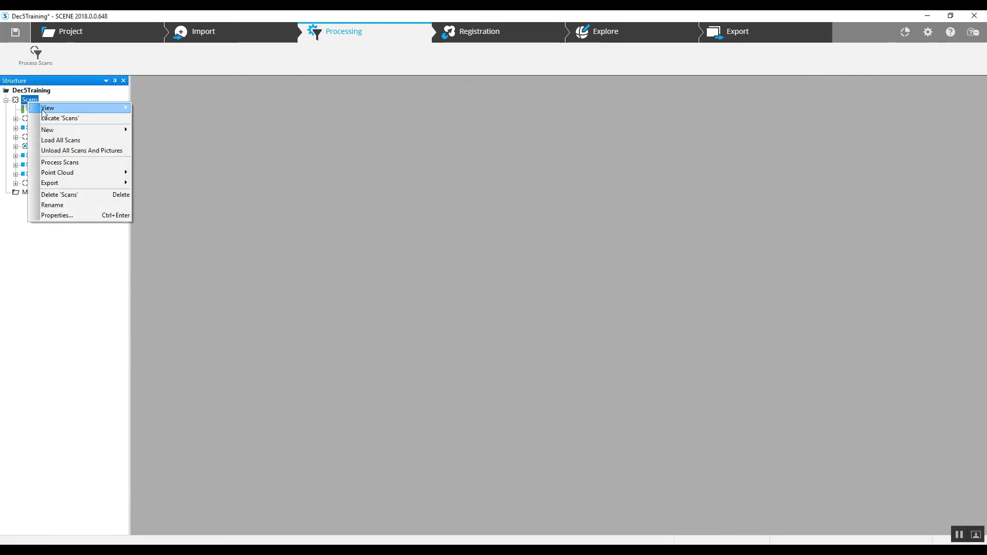
mouse_move(88, 109)
click(164, 129)
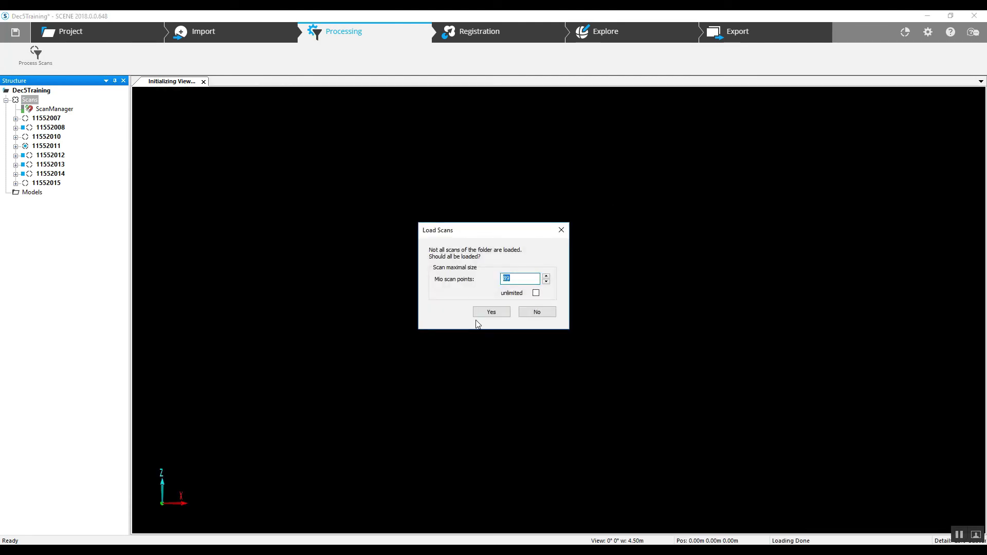
click(479, 315)
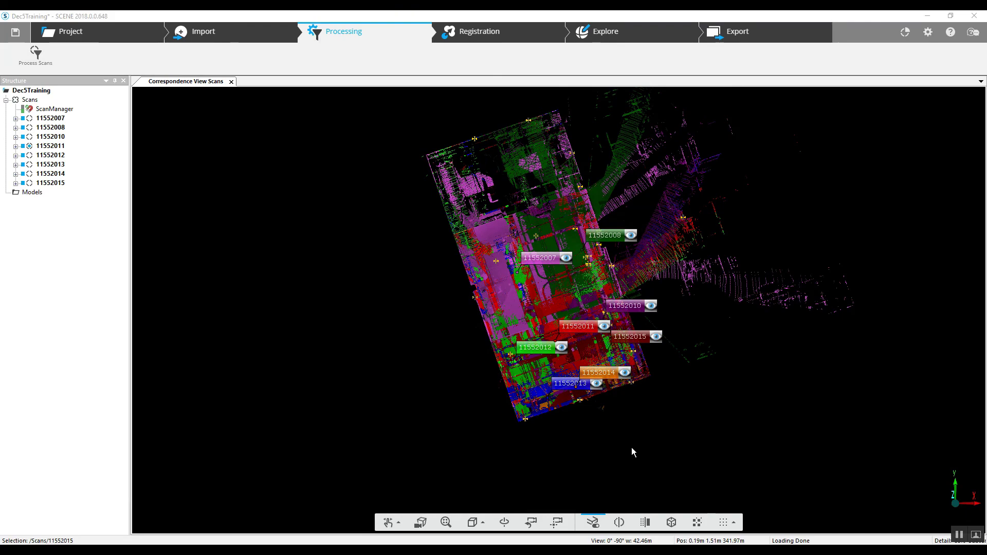
scroll(630, 445, up, 2)
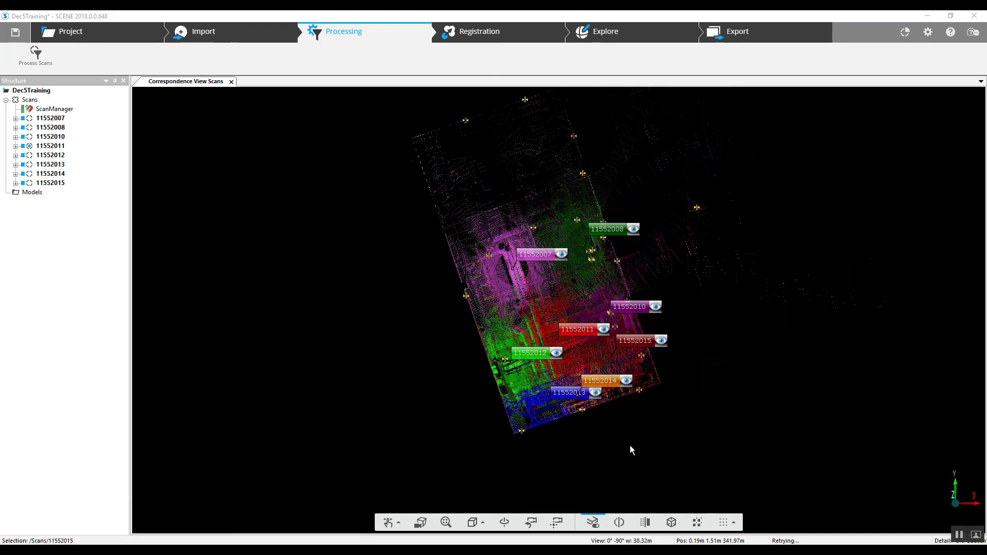
click(529, 521)
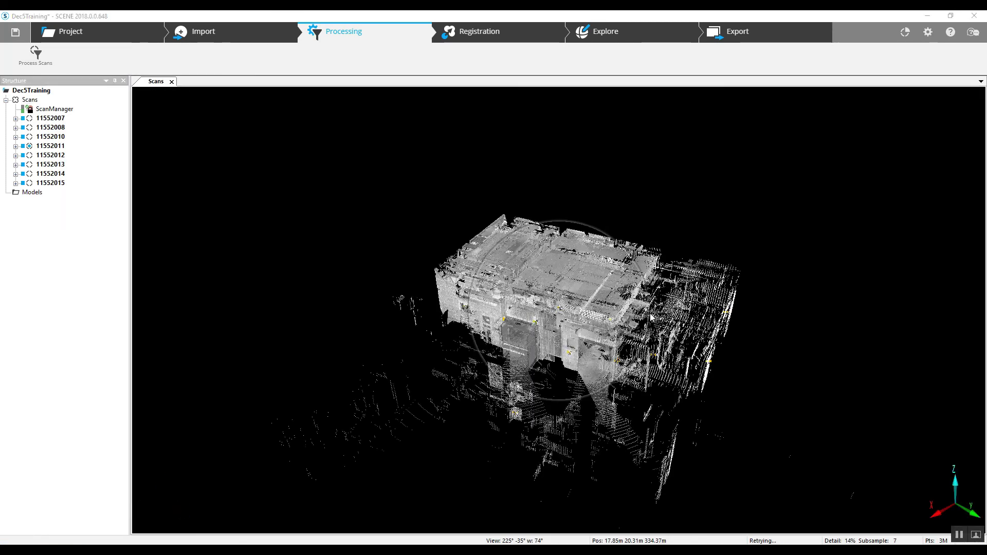
Orbit the combined cloud, close it, then look around scan 11552008's own view and close it
drag(440, 364, 685, 387)
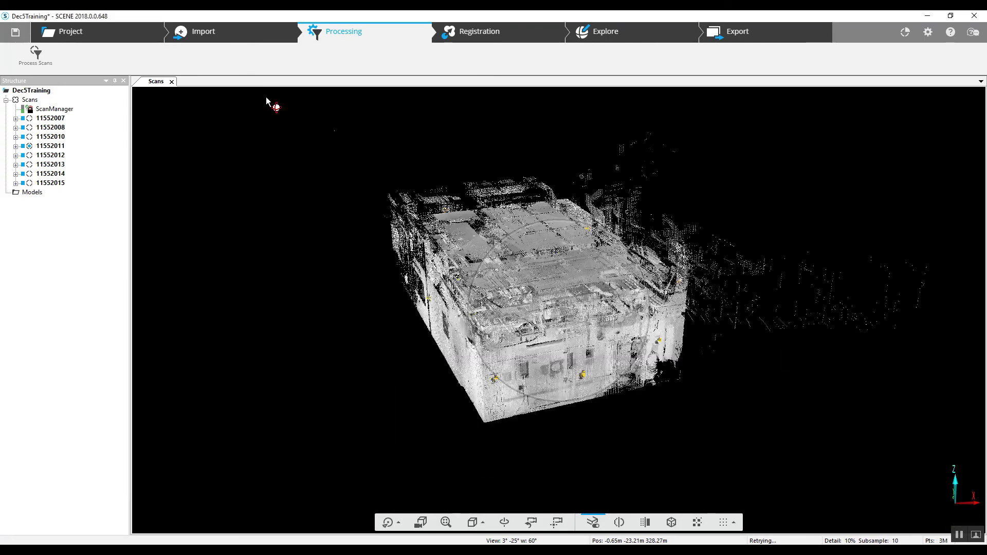
click(171, 81)
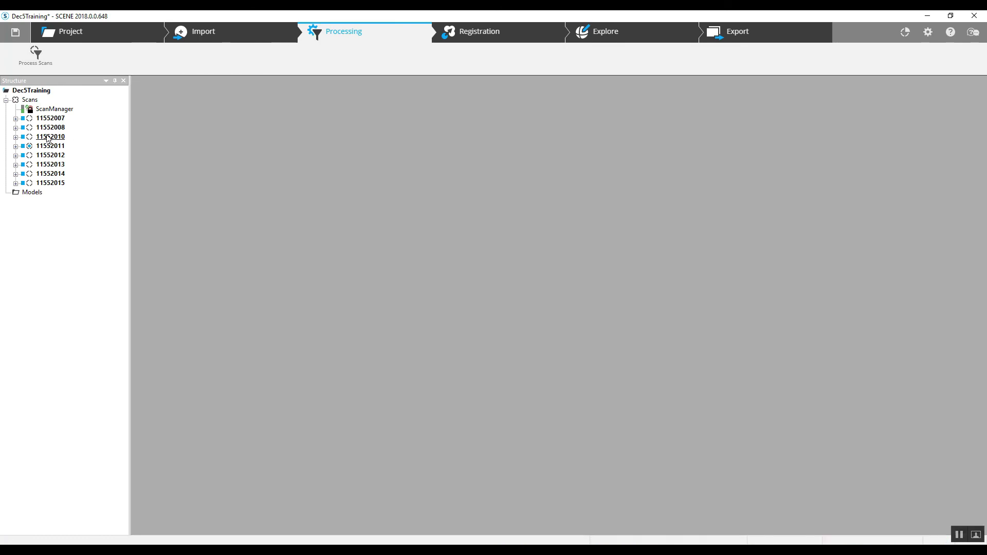
double_click(51, 127)
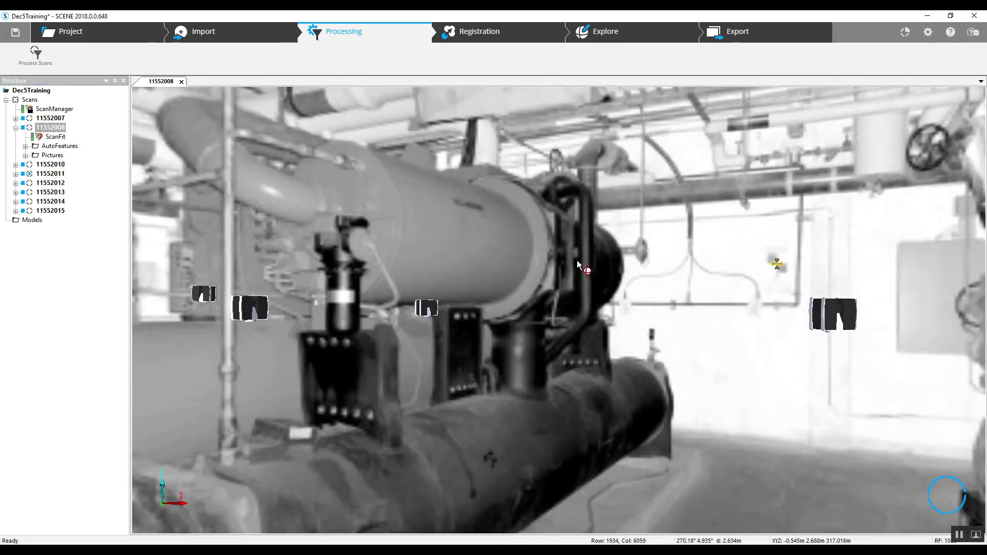
drag(576, 260, 679, 268)
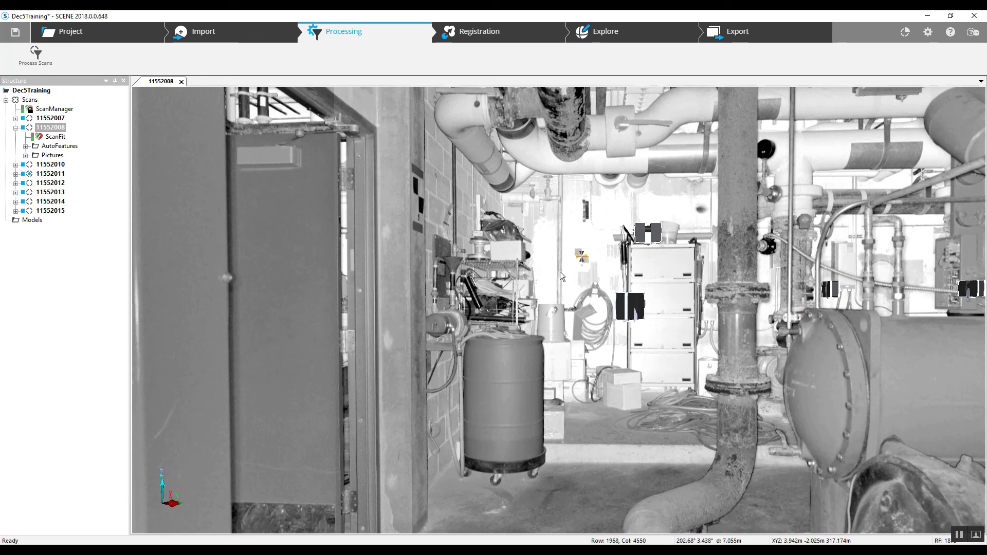
click(180, 82)
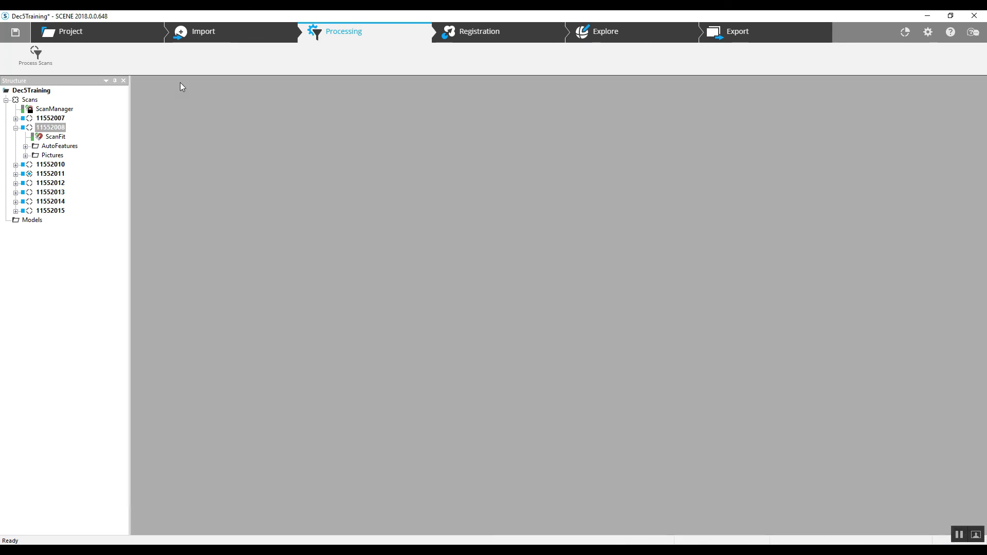
Switch SCENE to the classic interface and select the Scans folder
click(928, 35)
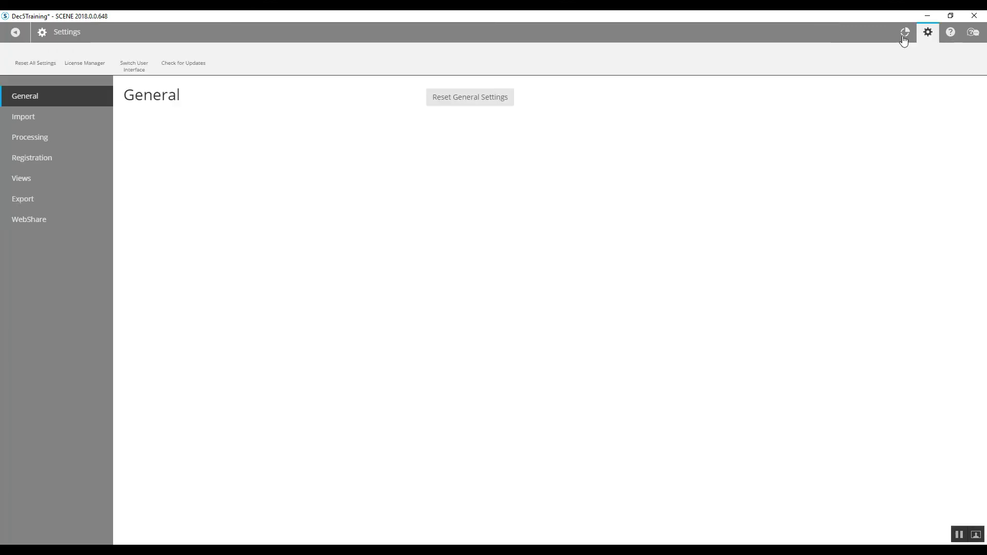
click(135, 55)
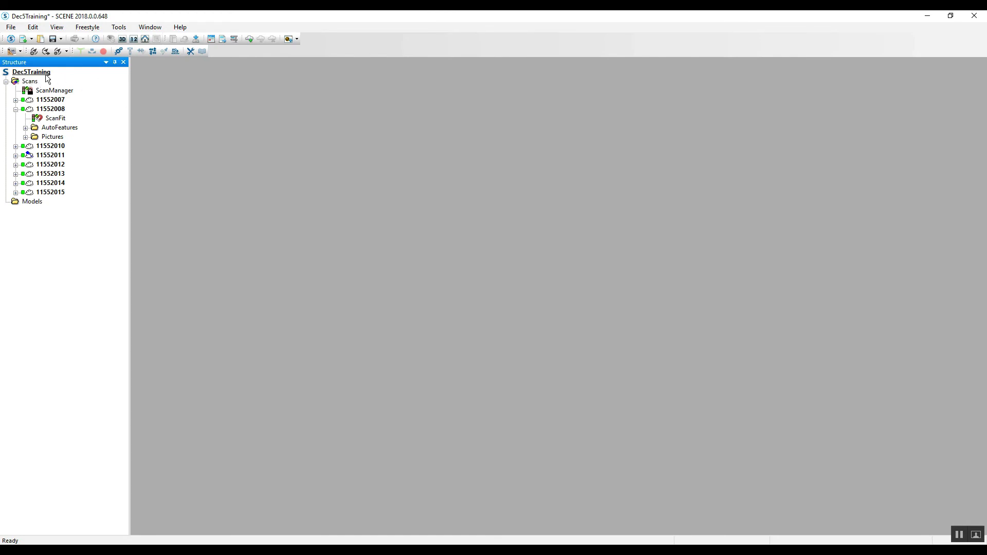
click(29, 82)
right_click(30, 82)
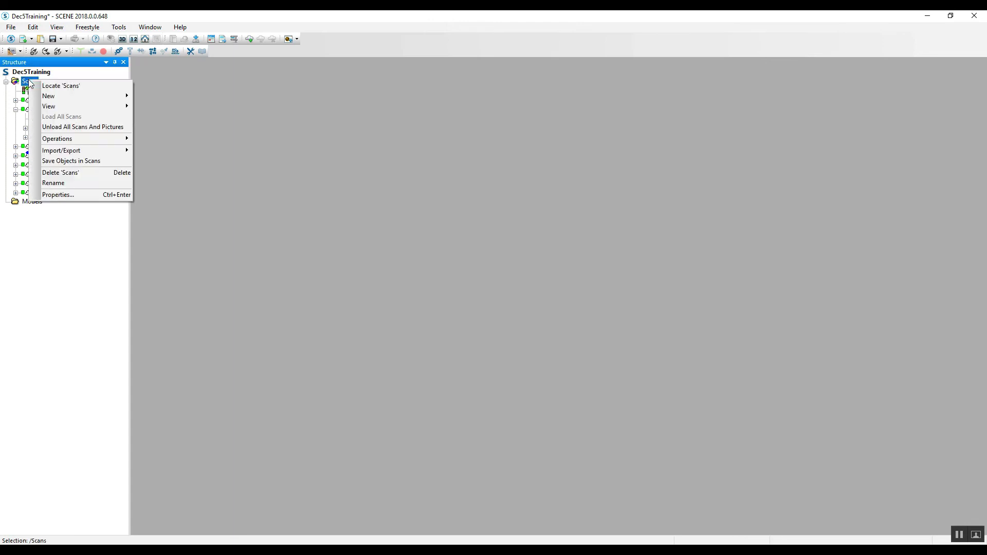
Colorize every scan by running Color/Pictures > Apply Pictures on the Scans folder
click(13, 82)
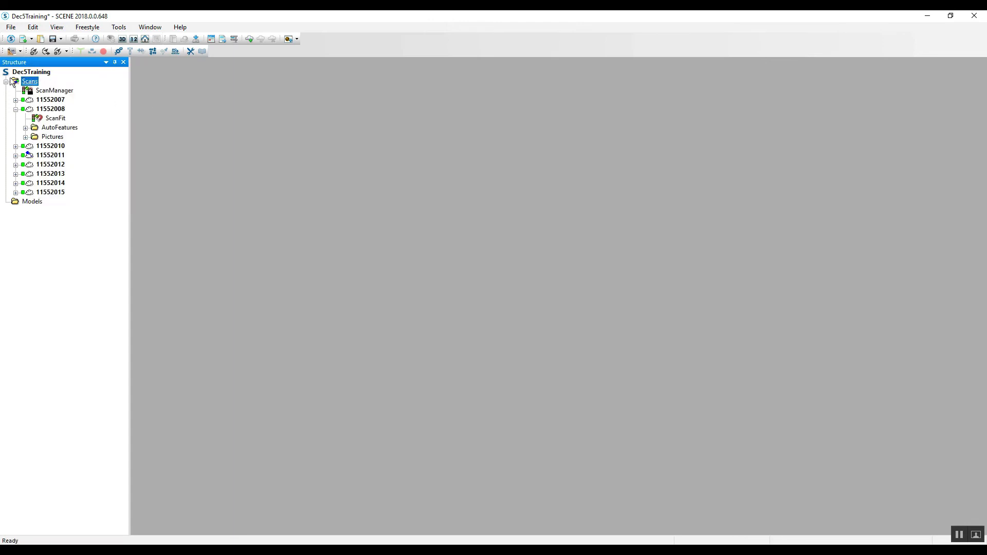
click(54, 100)
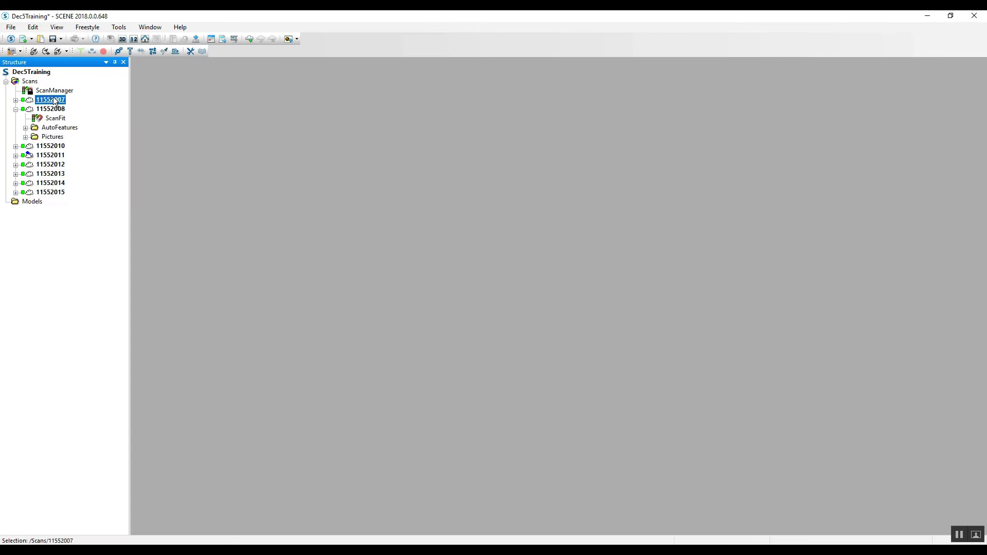
click(30, 82)
right_click(30, 83)
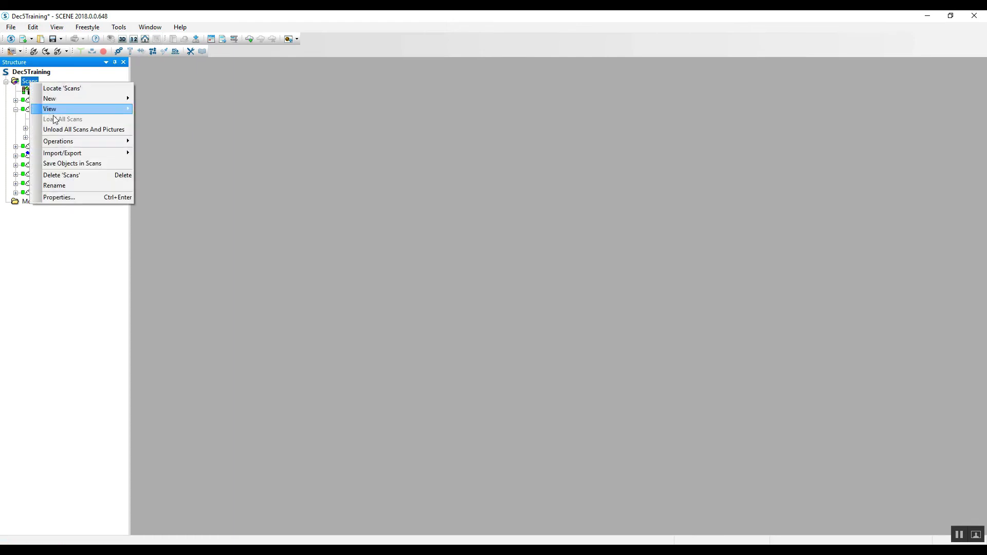
mouse_move(70, 142)
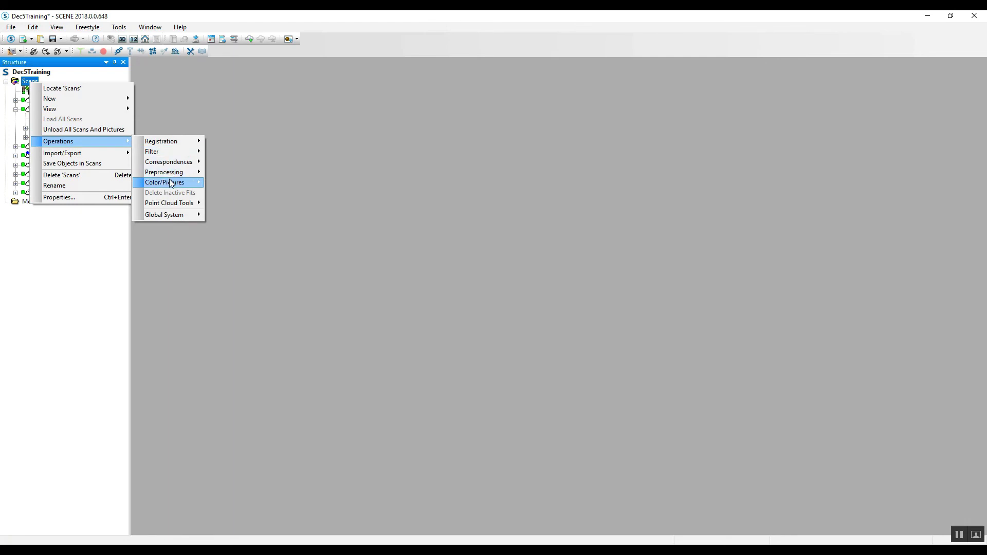
mouse_move(168, 181)
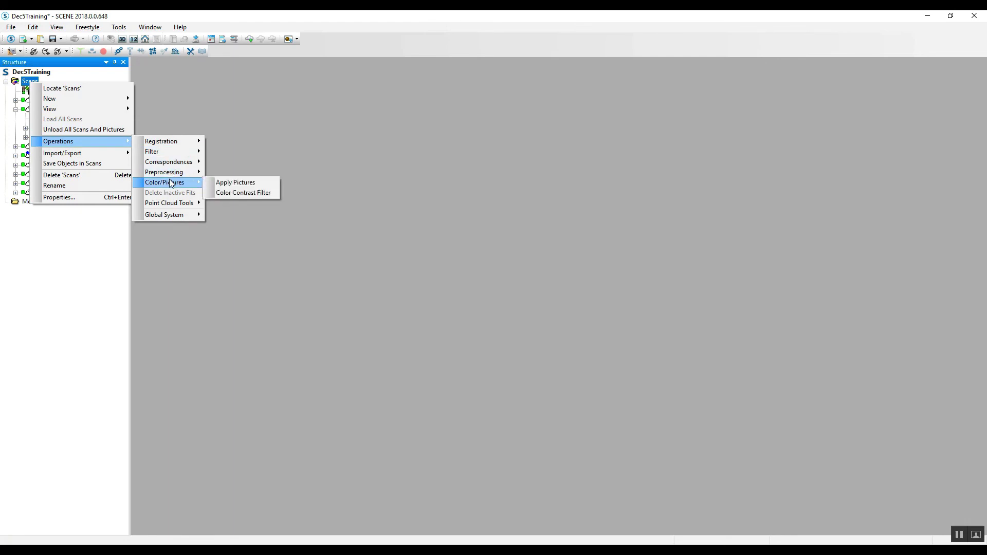
click(228, 184)
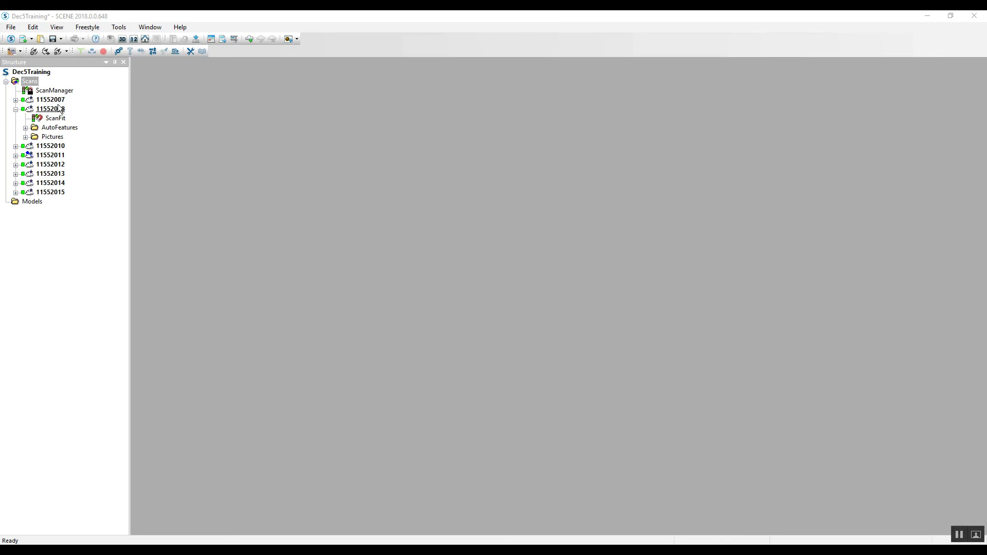
Open scan 11552011 and look around the chiller panel and overhead pipes
double_click(55, 156)
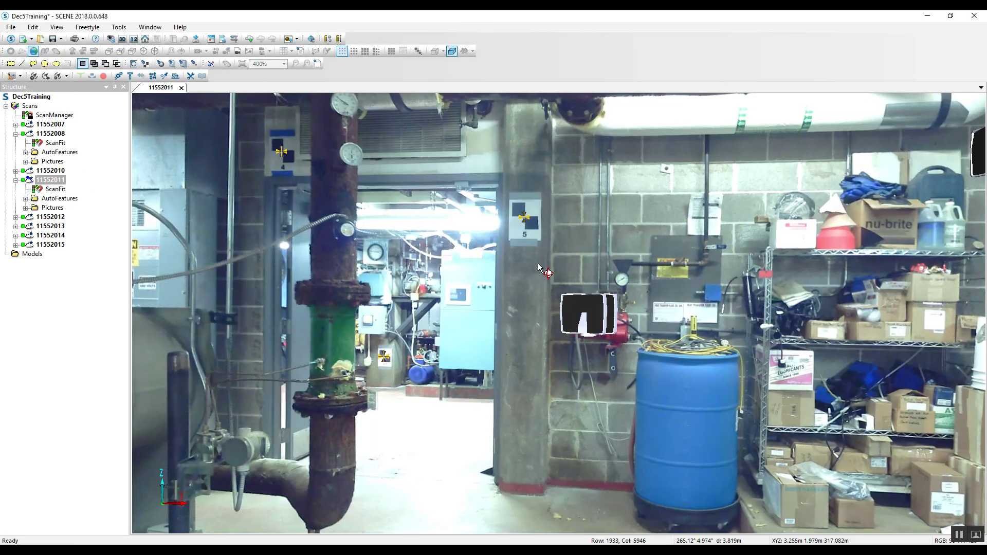
drag(538, 263, 544, 302)
scroll(697, 262, up, 5)
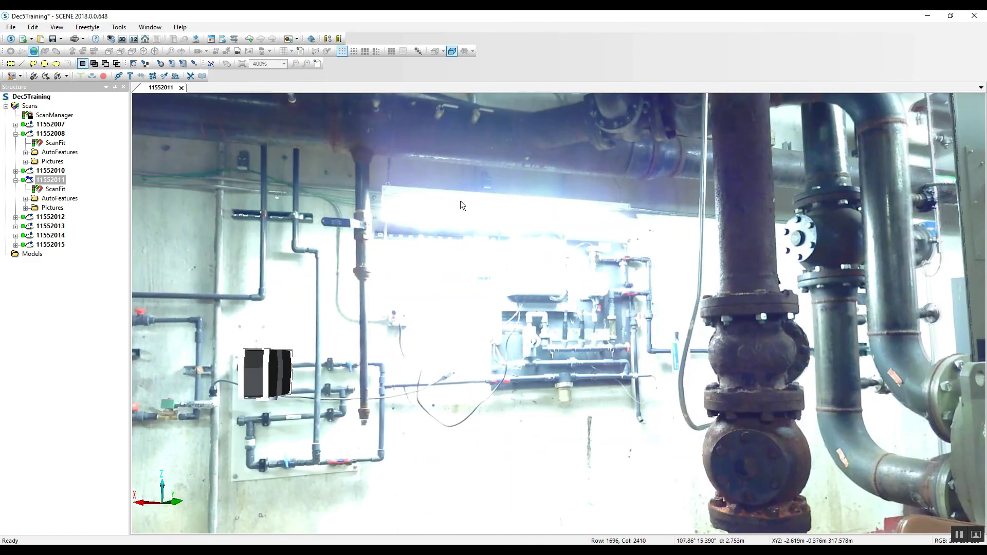
drag(466, 206, 451, 226)
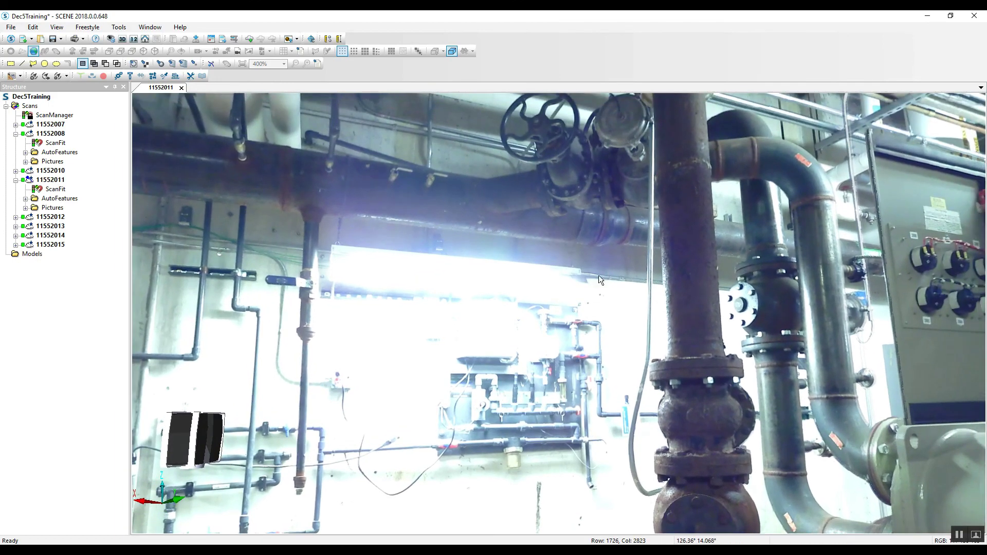
mouse_move(598, 275)
mouse_down()
mouse_move(599, 288)
mouse_move(603, 261)
mouse_up()
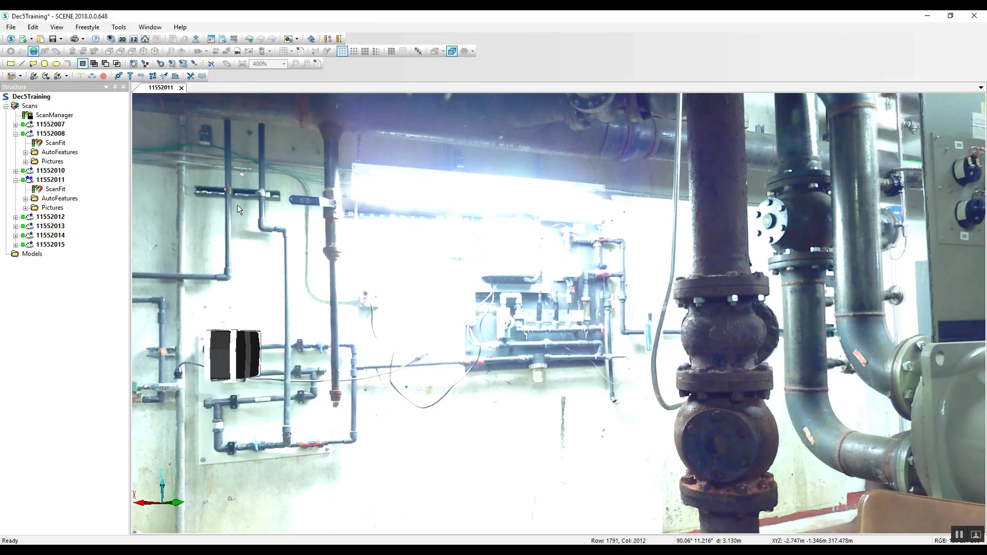
drag(237, 208, 228, 220)
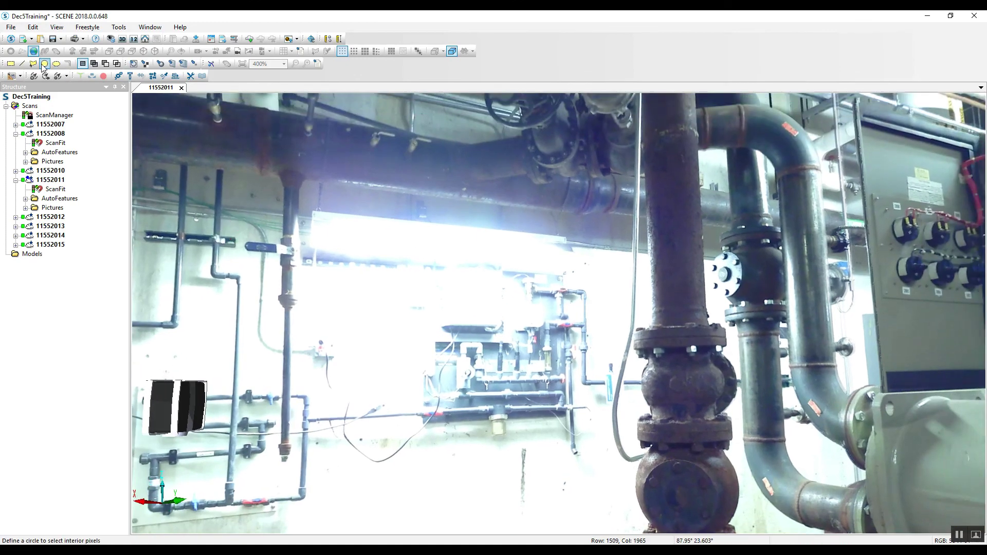
Mark a rectangle over the wall equipment and open it in 3D View
click(9, 64)
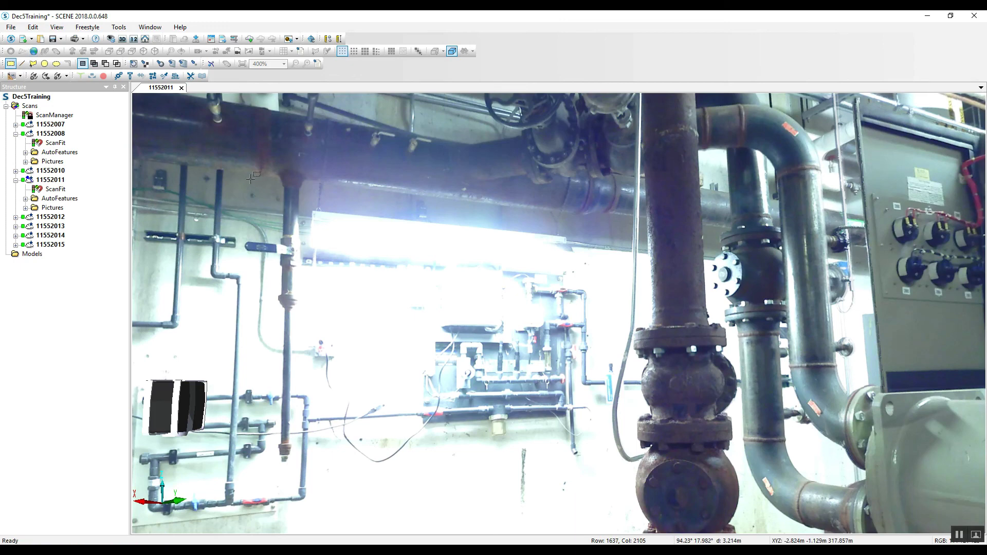
drag(250, 179, 620, 429)
right_click(467, 292)
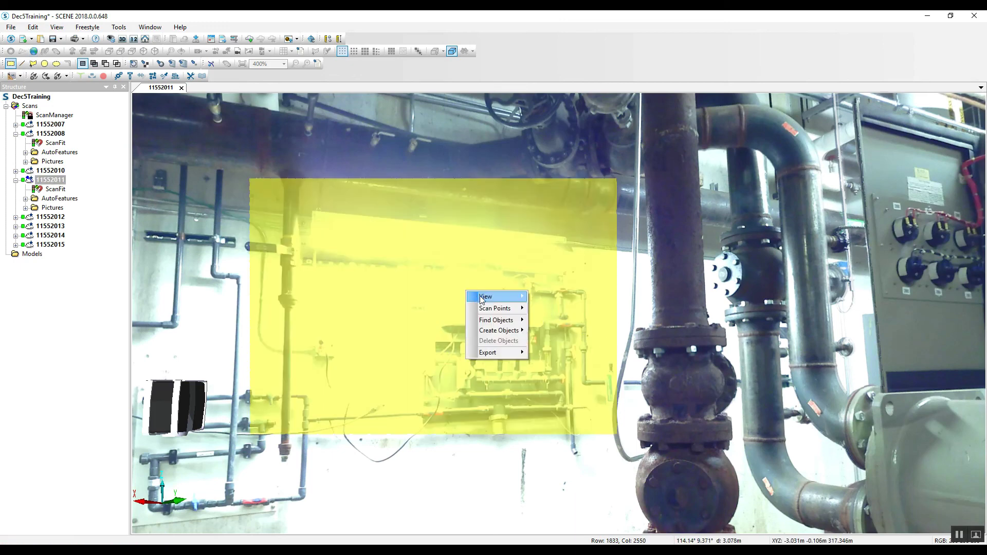
mouse_move(482, 297)
click(552, 295)
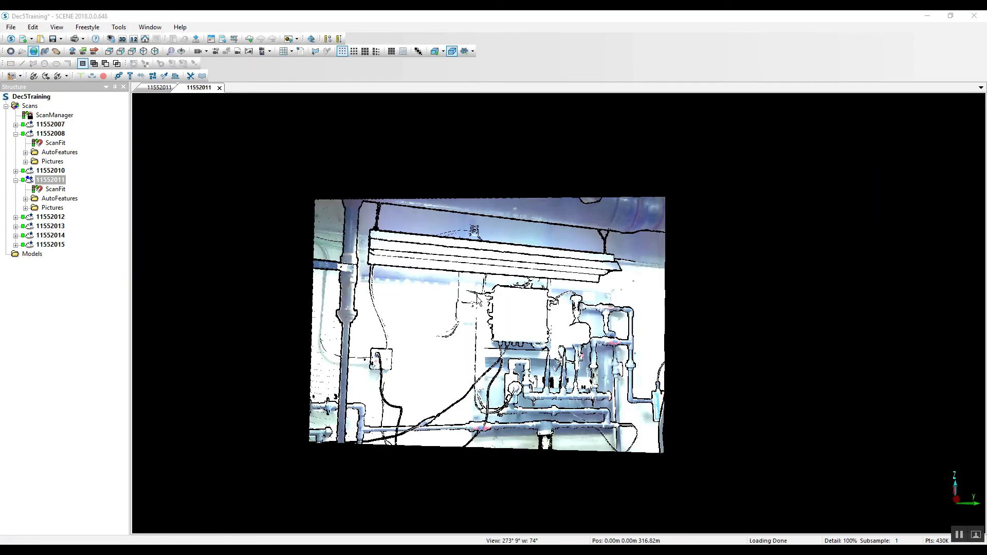
Orbit the region's point cloud to view it at an angle, then close it
scroll(493, 316, up, 3)
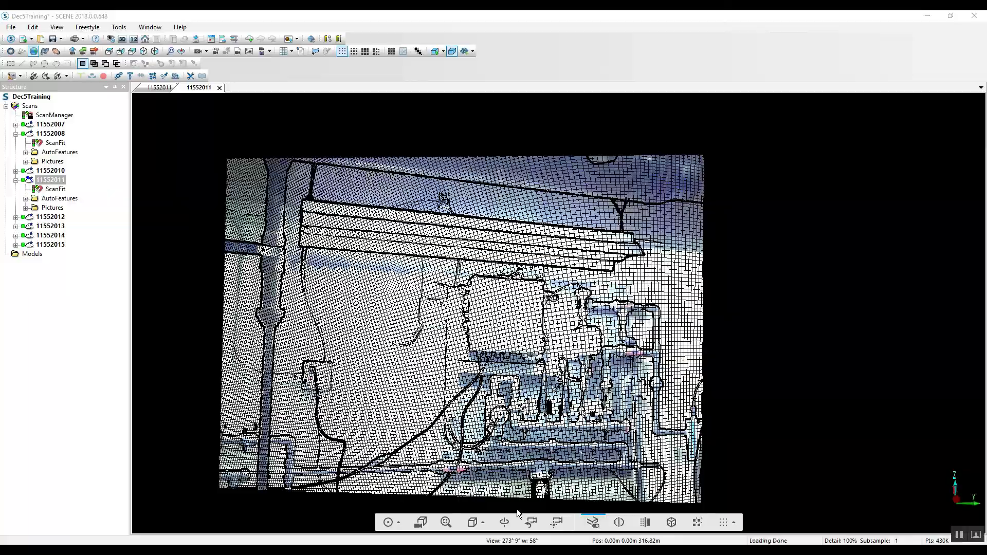
click(535, 357)
drag(785, 288, 575, 406)
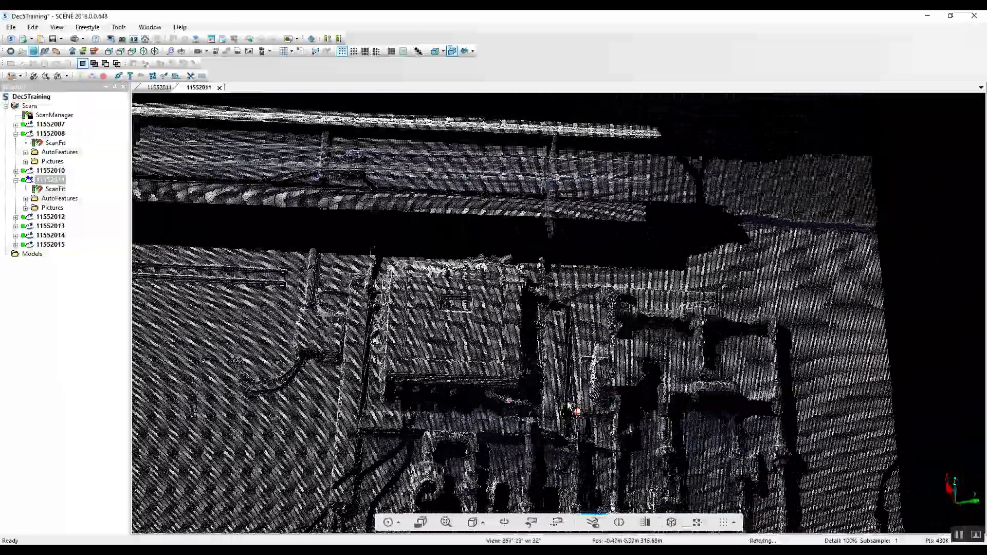
click(220, 87)
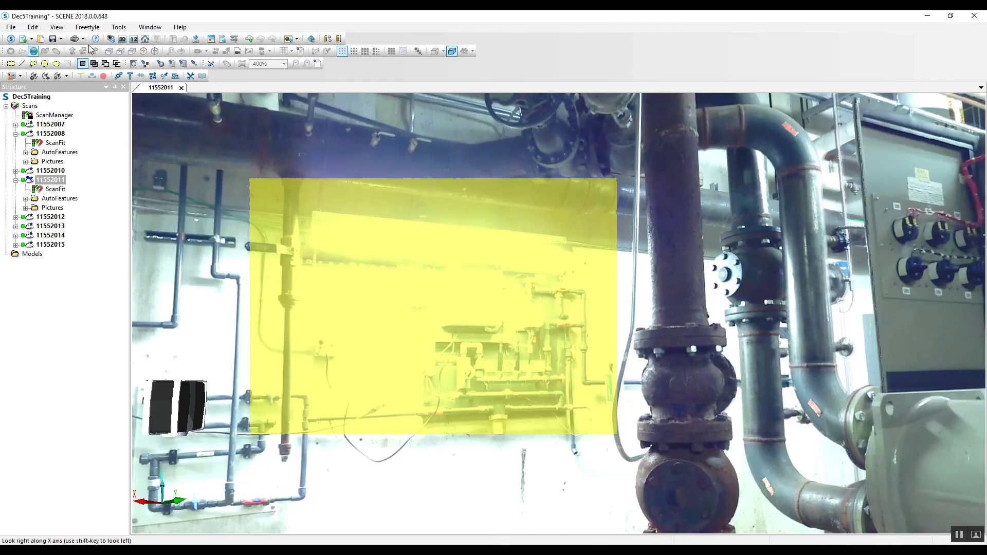
Clear the marked region, check scan 11552013 in colour toward the red pump, then close it
click(33, 28)
click(41, 48)
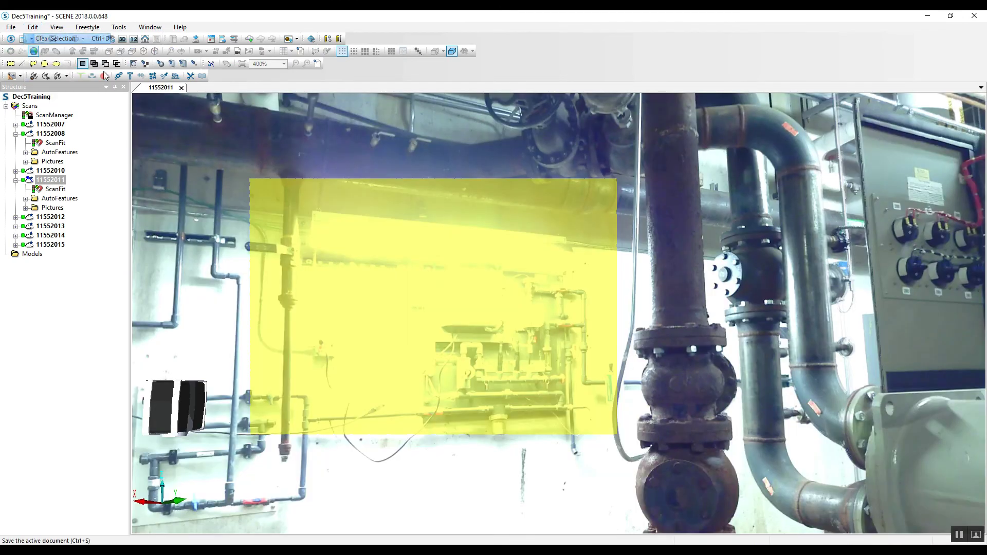
drag(757, 306, 668, 285)
double_click(669, 283)
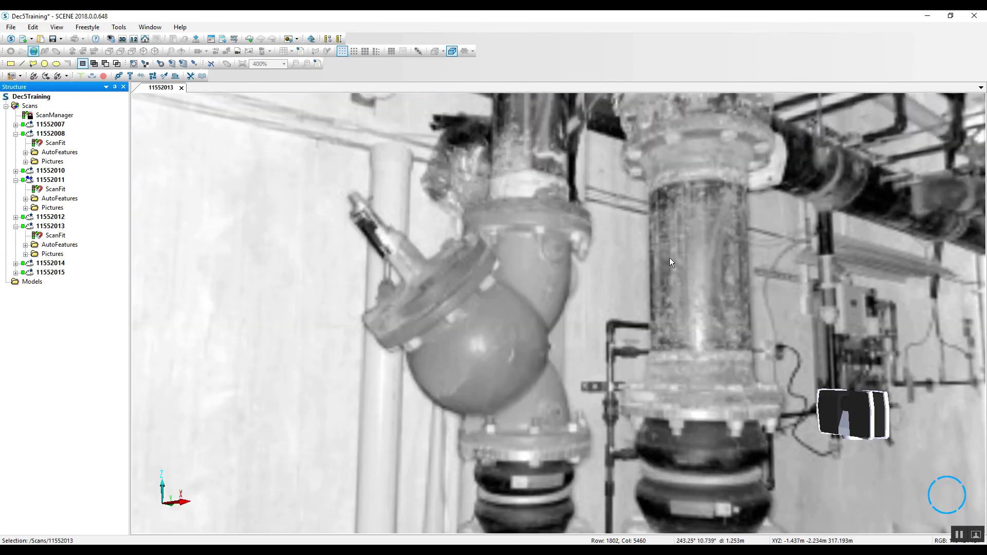
drag(669, 257, 415, 295)
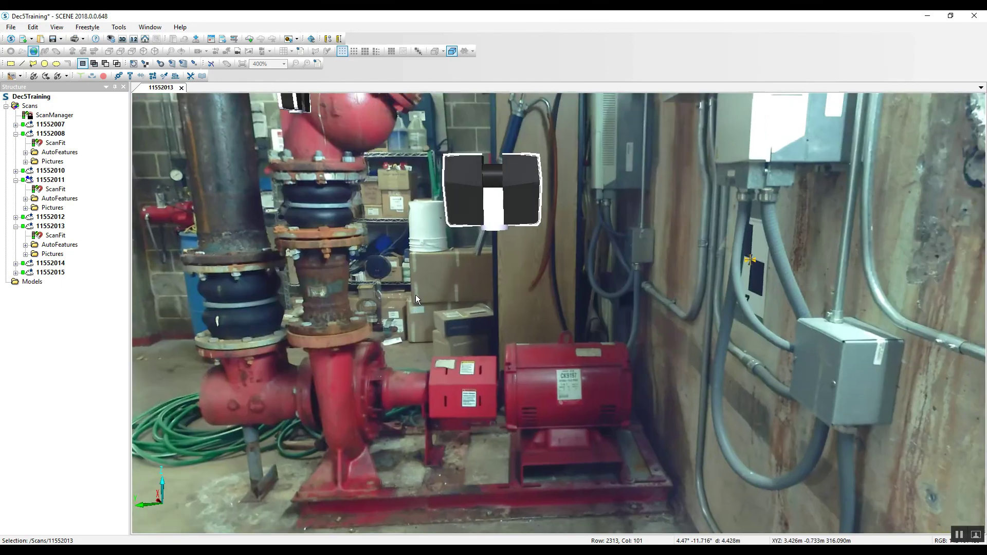
click(181, 87)
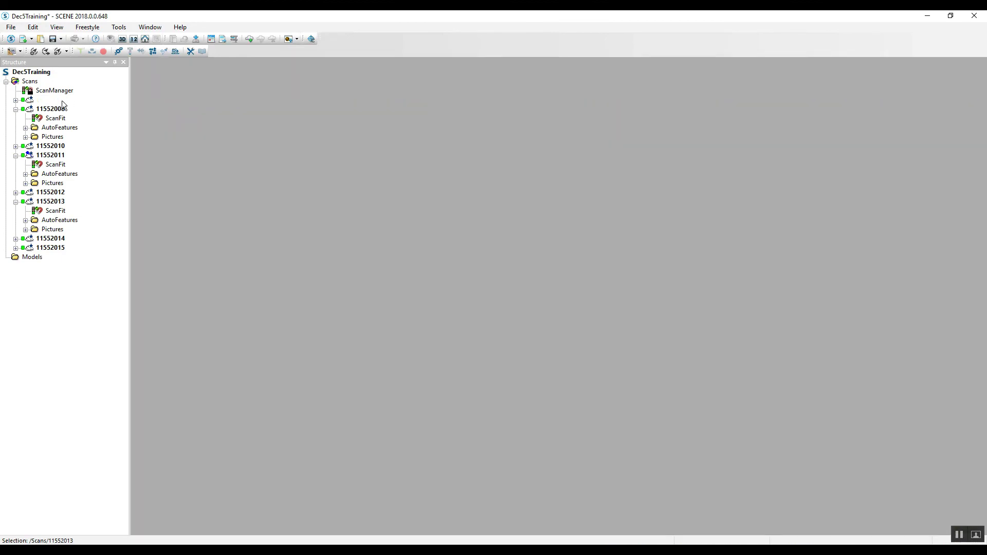